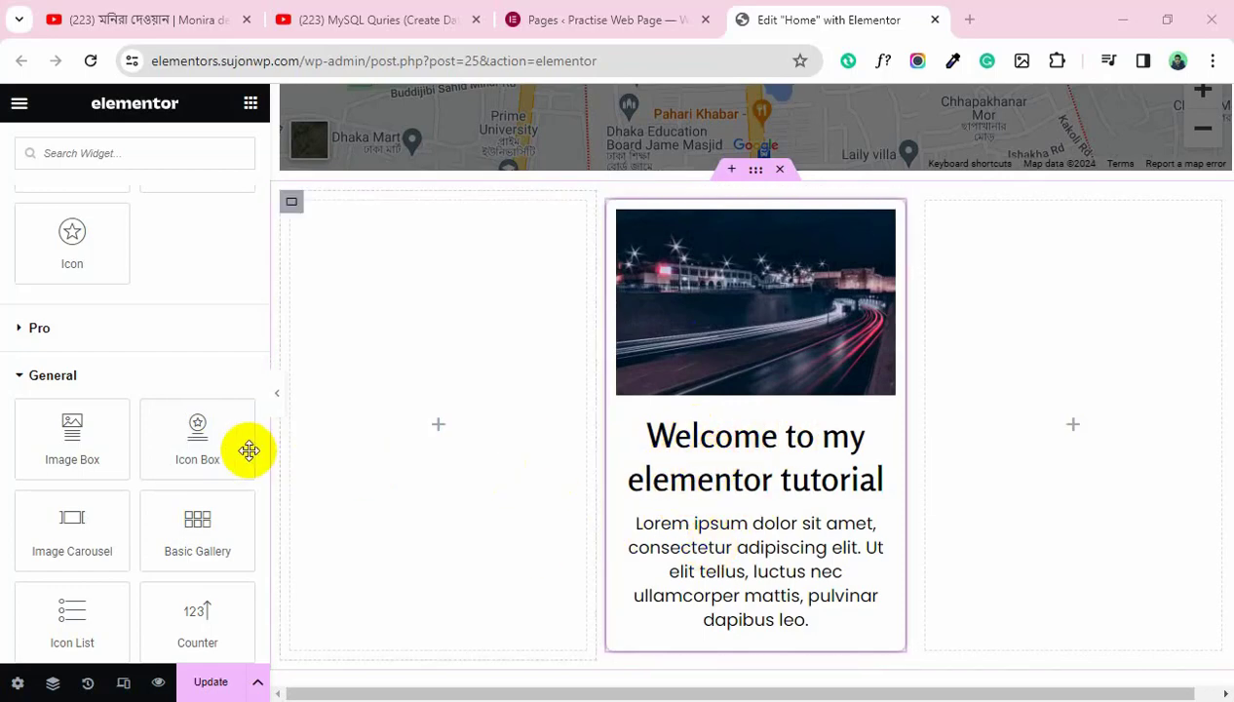
Add an Icon Box to the empty column before the image card and change its icon to the two-person user icon
{"action": "left_click_drag", "start_coordinate": [195, 440], "coordinate": [408, 442]}
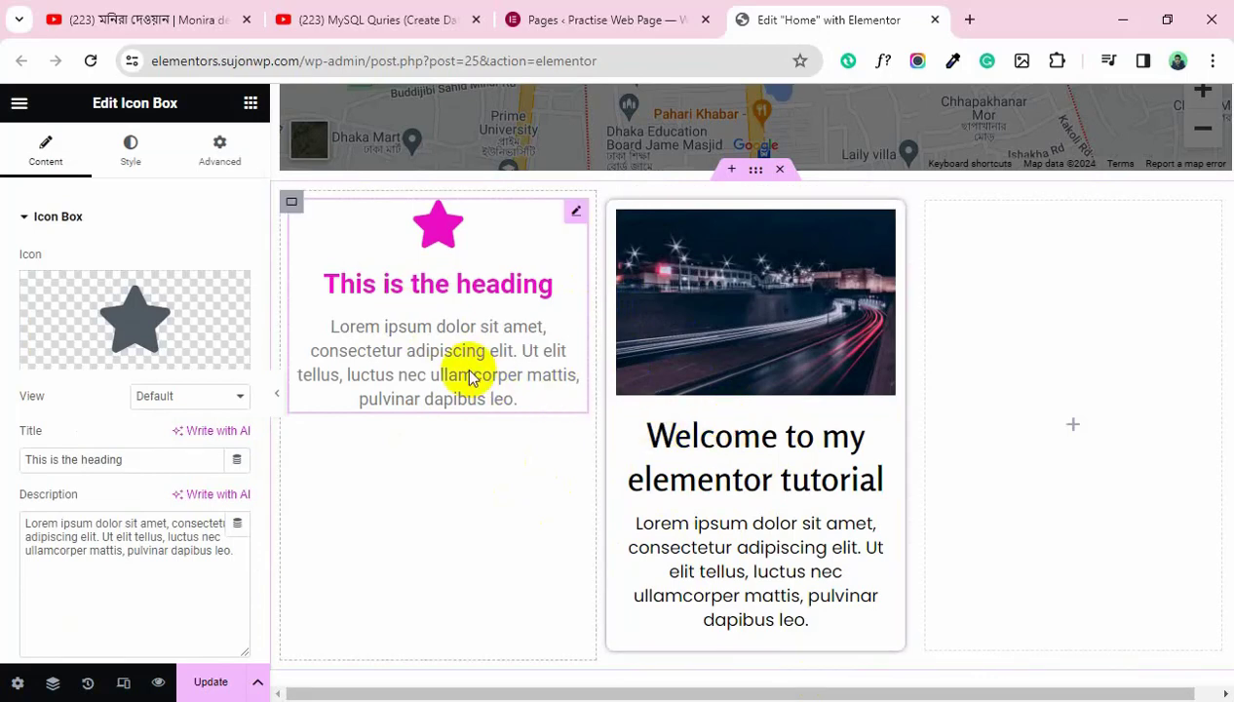
{"action": "mouse_move", "coordinate": [153, 307]}
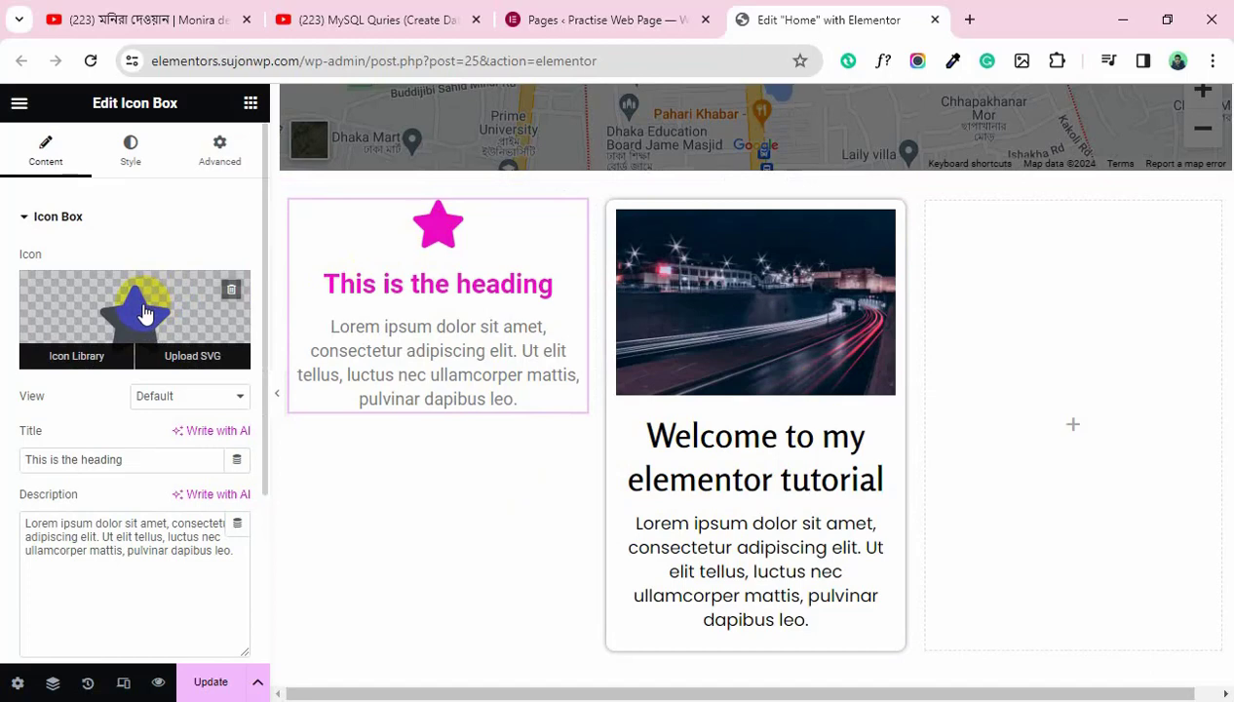
{"action": "left_click", "coordinate": [143, 310]}
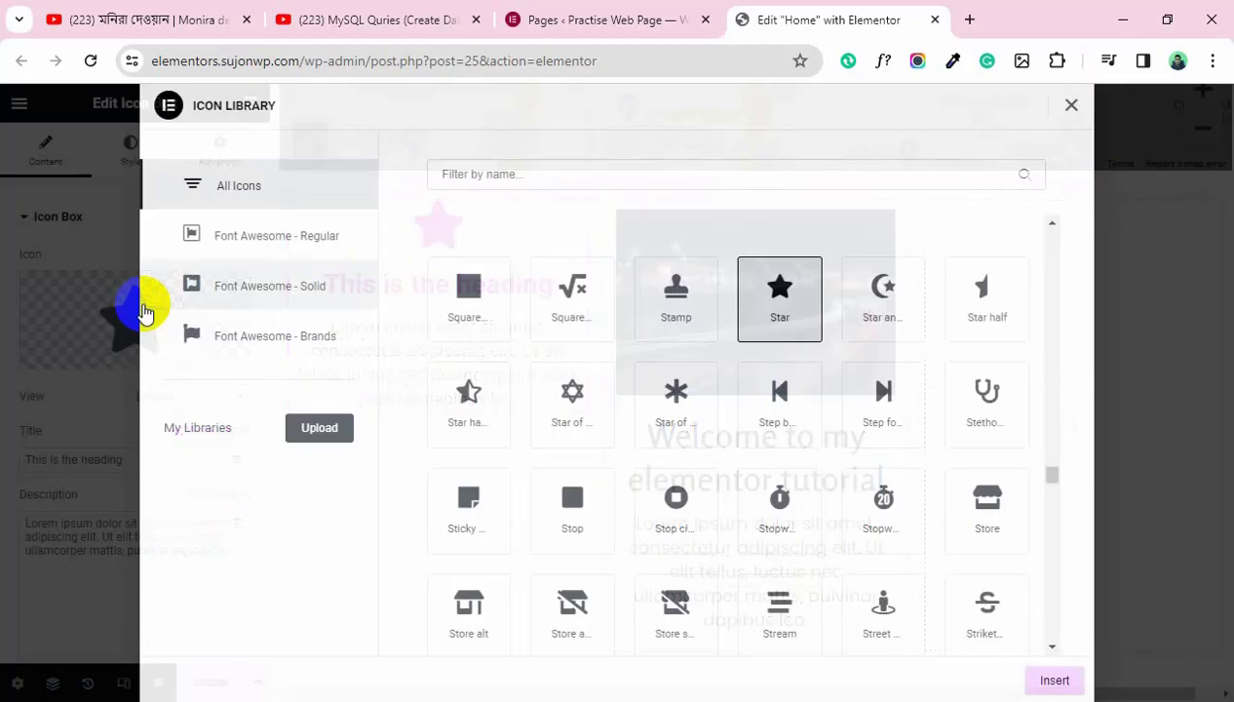
{"action": "left_click", "coordinate": [504, 178]}
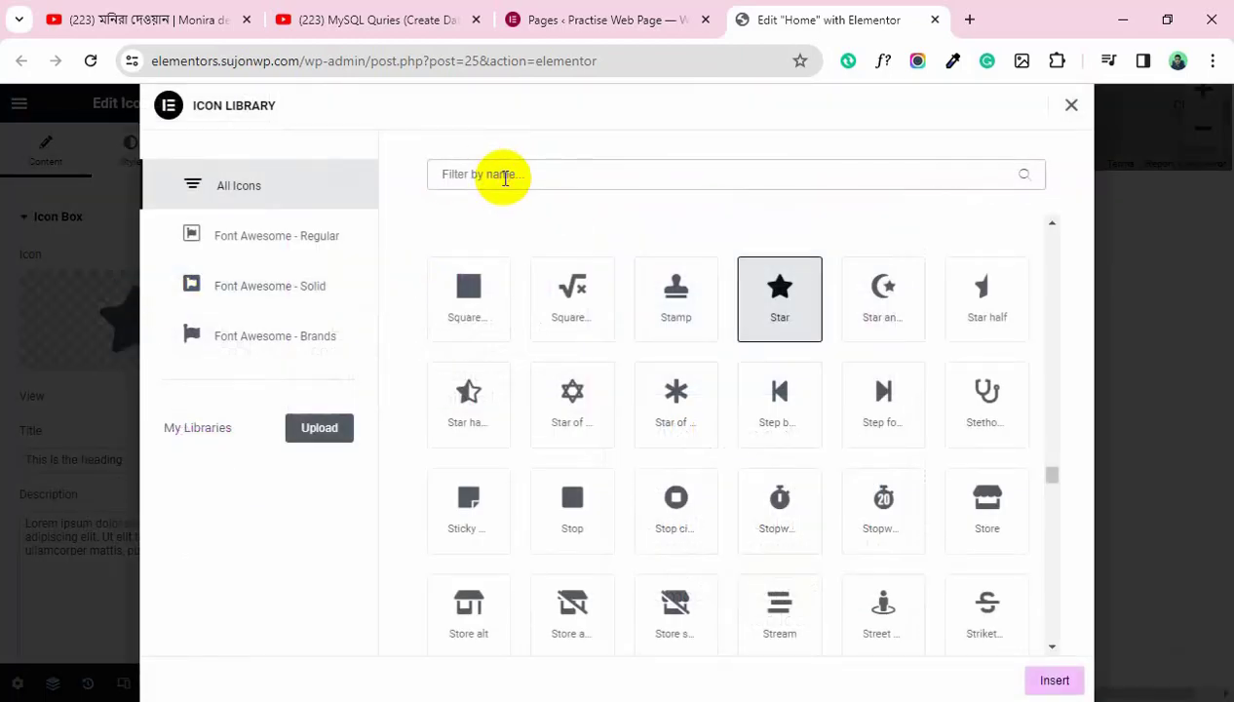
{"action": "type", "text": "user"}
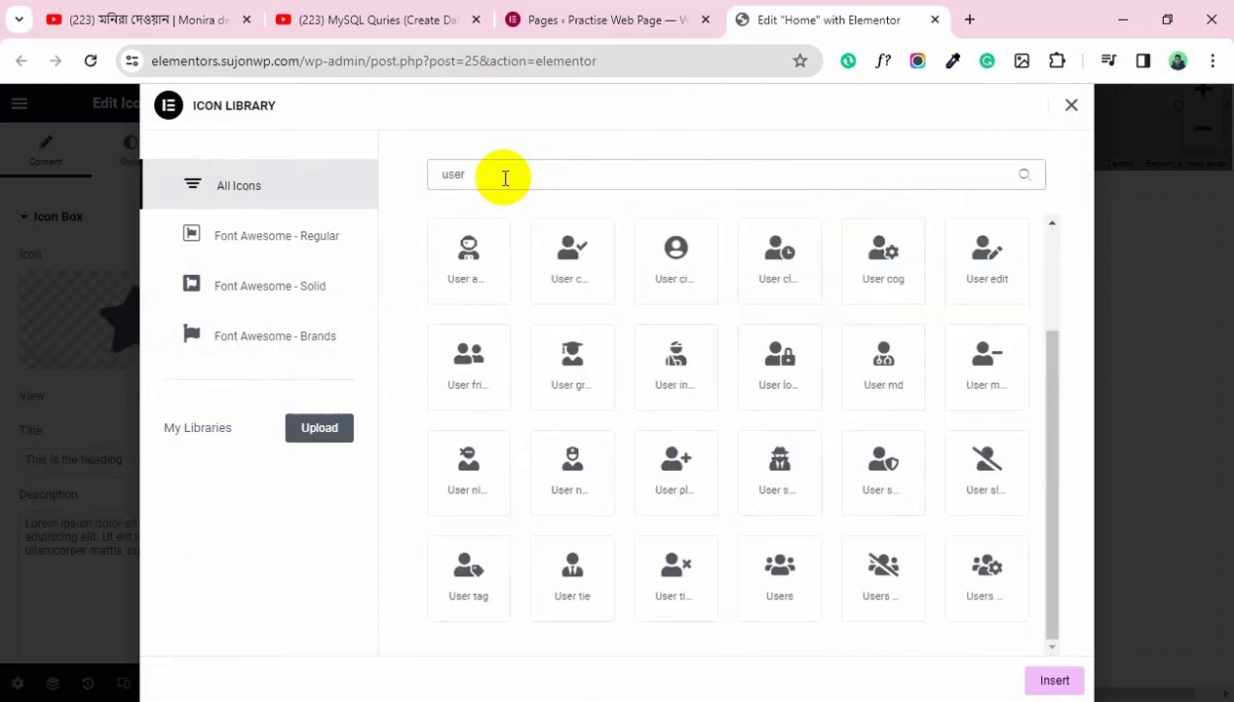
{"action": "left_click", "coordinate": [467, 368]}
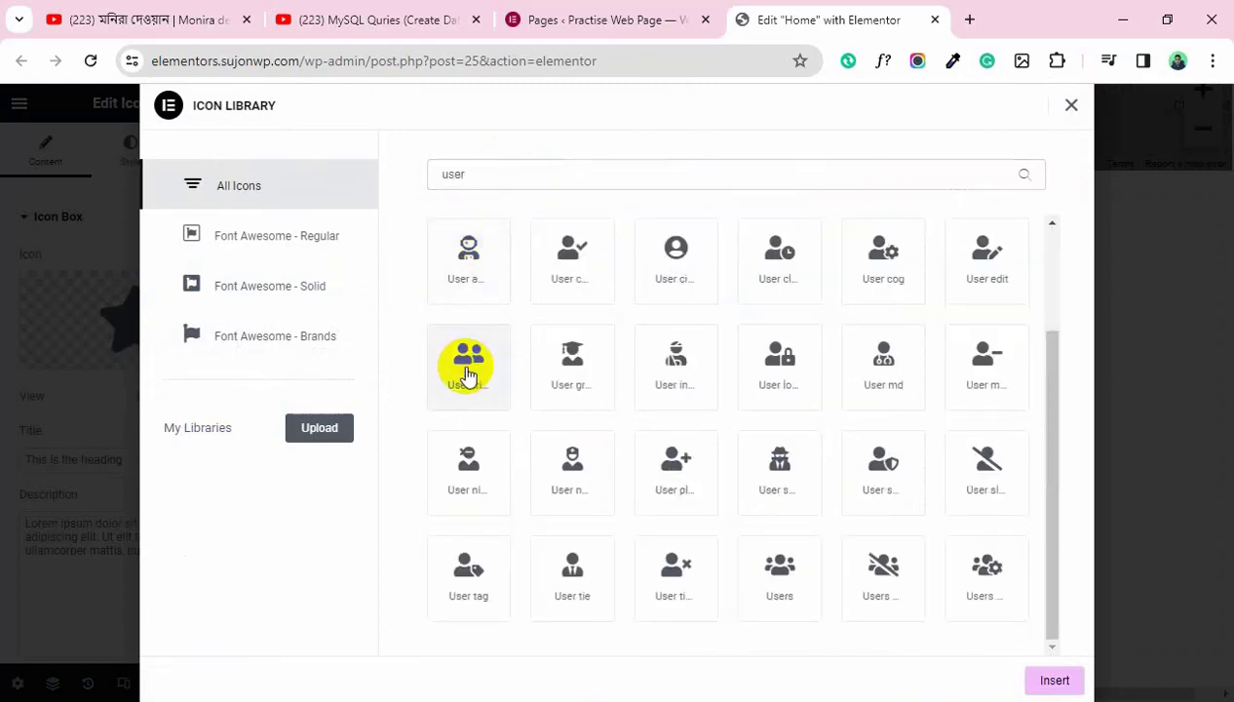
{"action": "left_click", "coordinate": [1043, 680]}
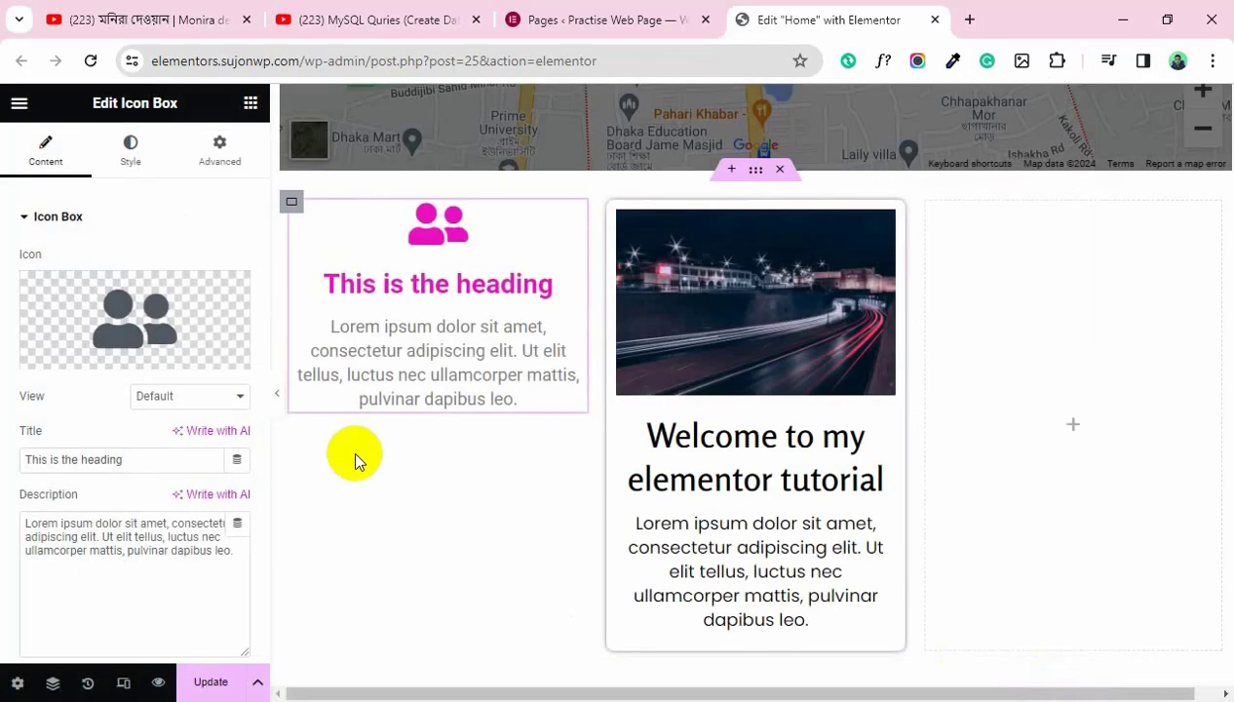
Try the Stacked and Framed icon views, comparing the Square and Circle shapes on the framed icon
{"action": "left_click", "coordinate": [188, 400]}
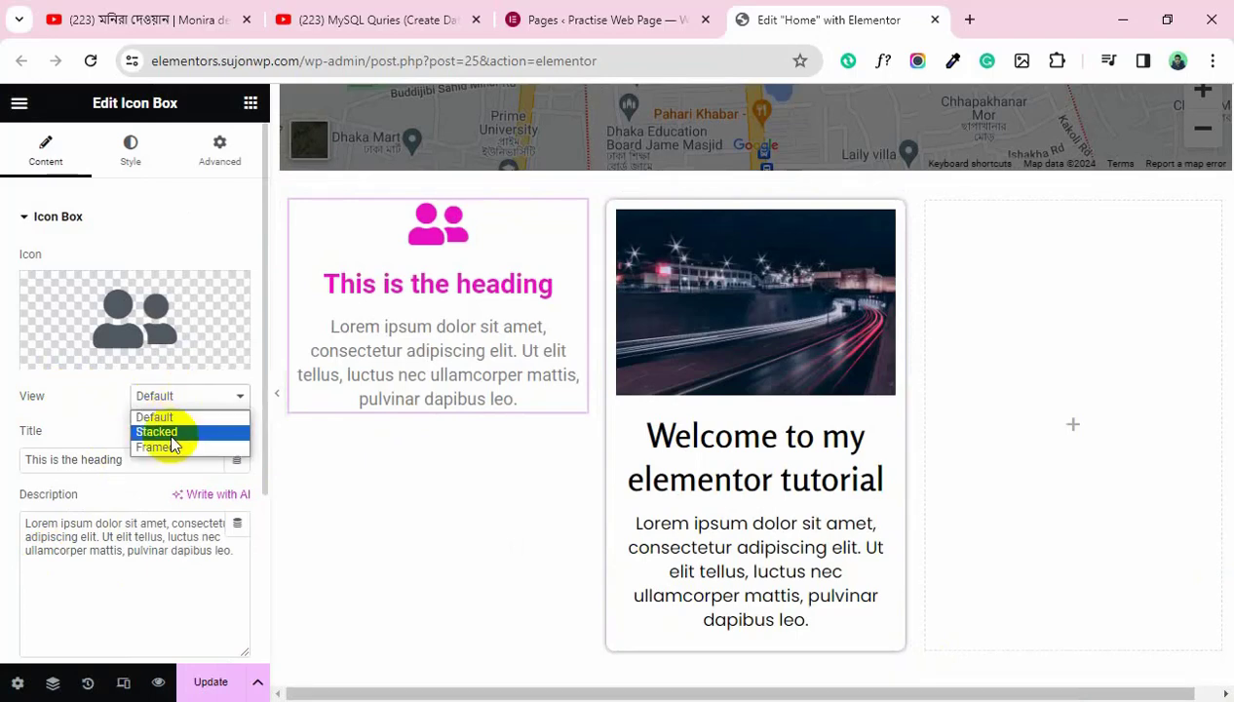
{"action": "left_click", "coordinate": [156, 432]}
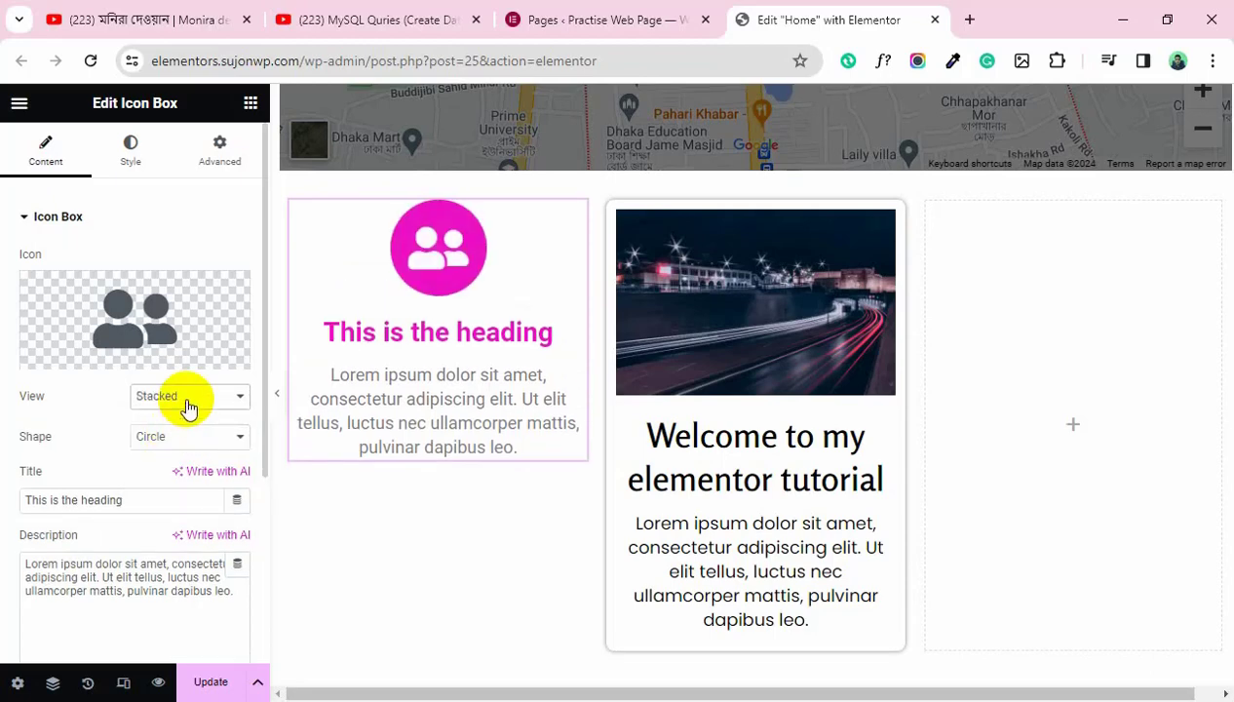
{"action": "left_click", "coordinate": [183, 401]}
{"action": "left_click", "coordinate": [169, 451]}
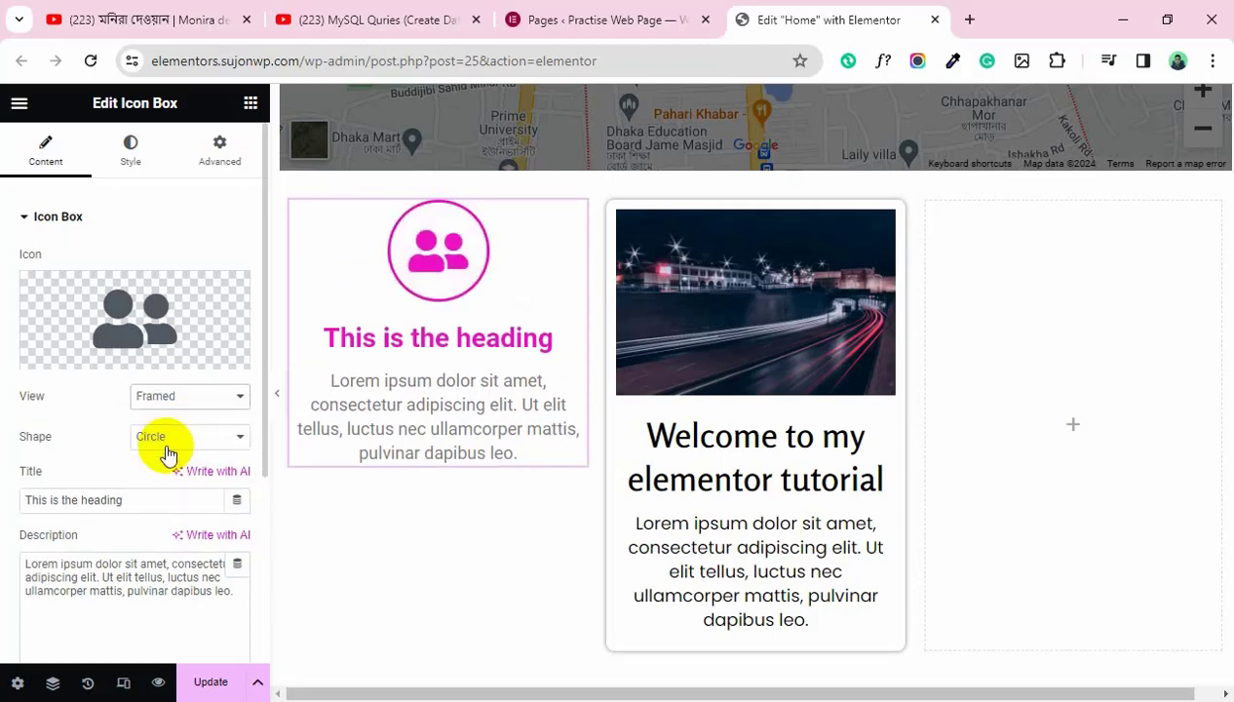
{"action": "left_click", "coordinate": [177, 440]}
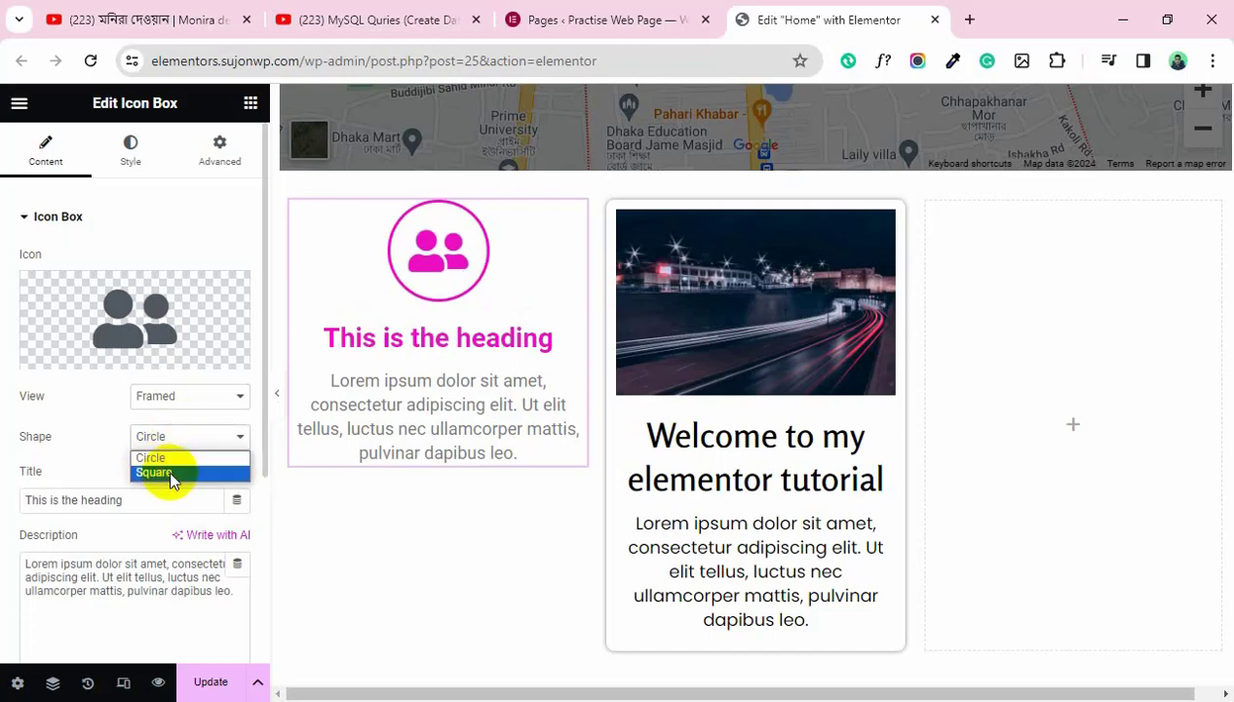
{"action": "left_click", "coordinate": [168, 470]}
{"action": "left_click", "coordinate": [176, 441]}
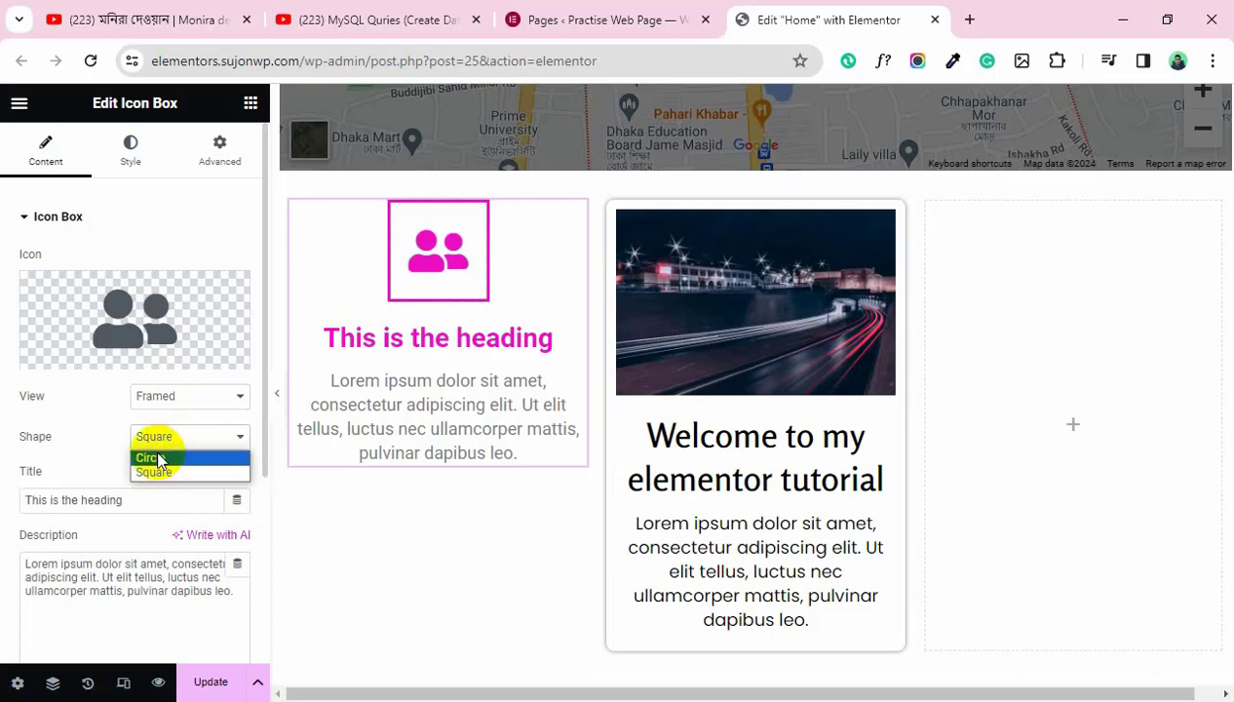
{"action": "left_click", "coordinate": [153, 457]}
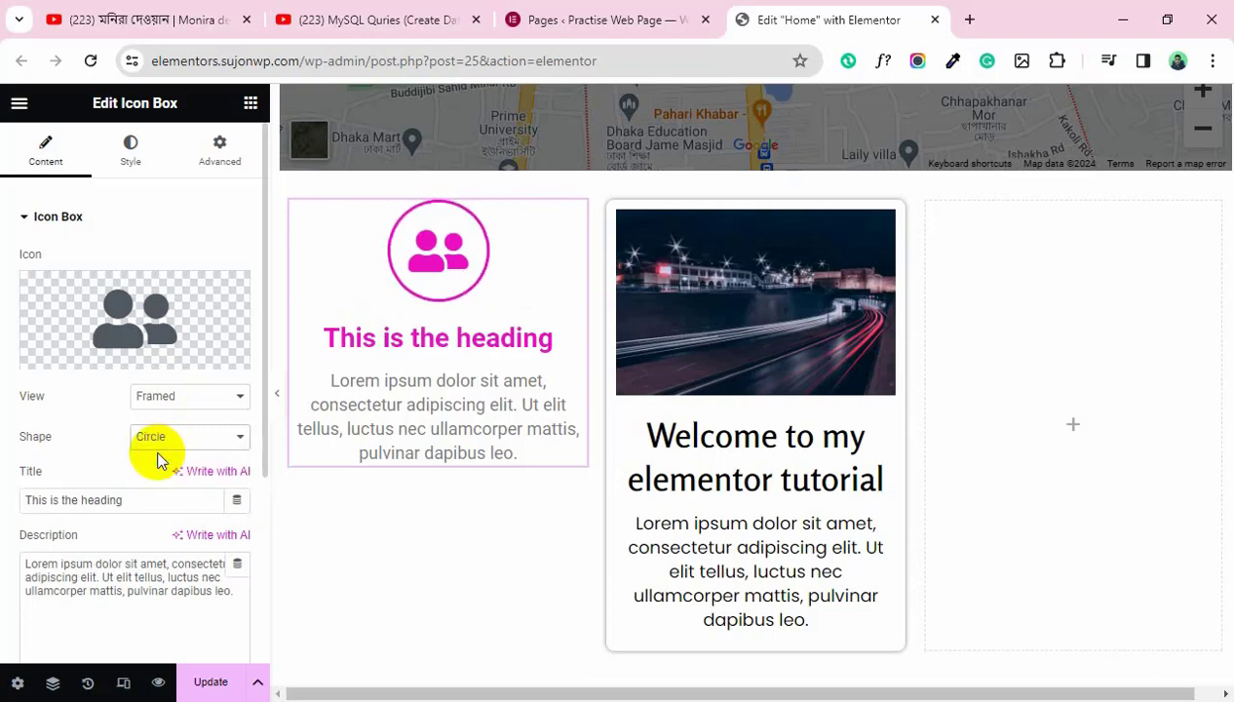
Set the icon view to Stacked and change the icon box title to "My Profile"
{"action": "left_click", "coordinate": [188, 410]}
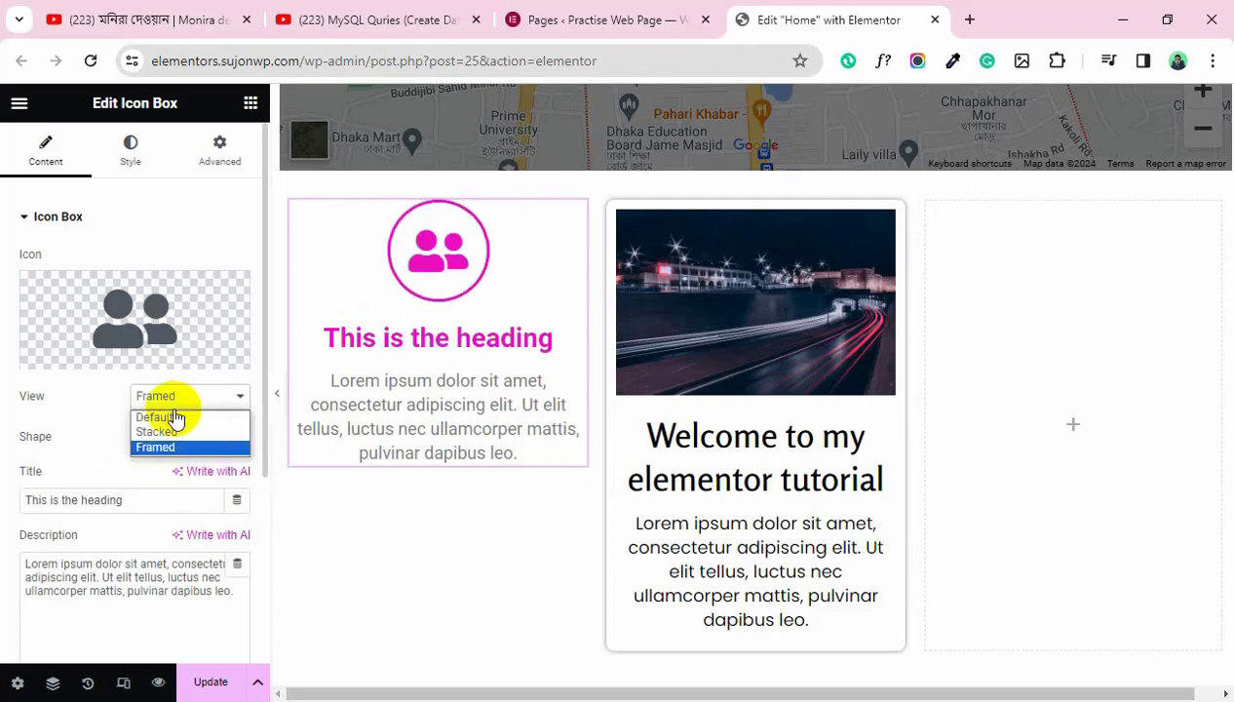
{"action": "left_click", "coordinate": [163, 429]}
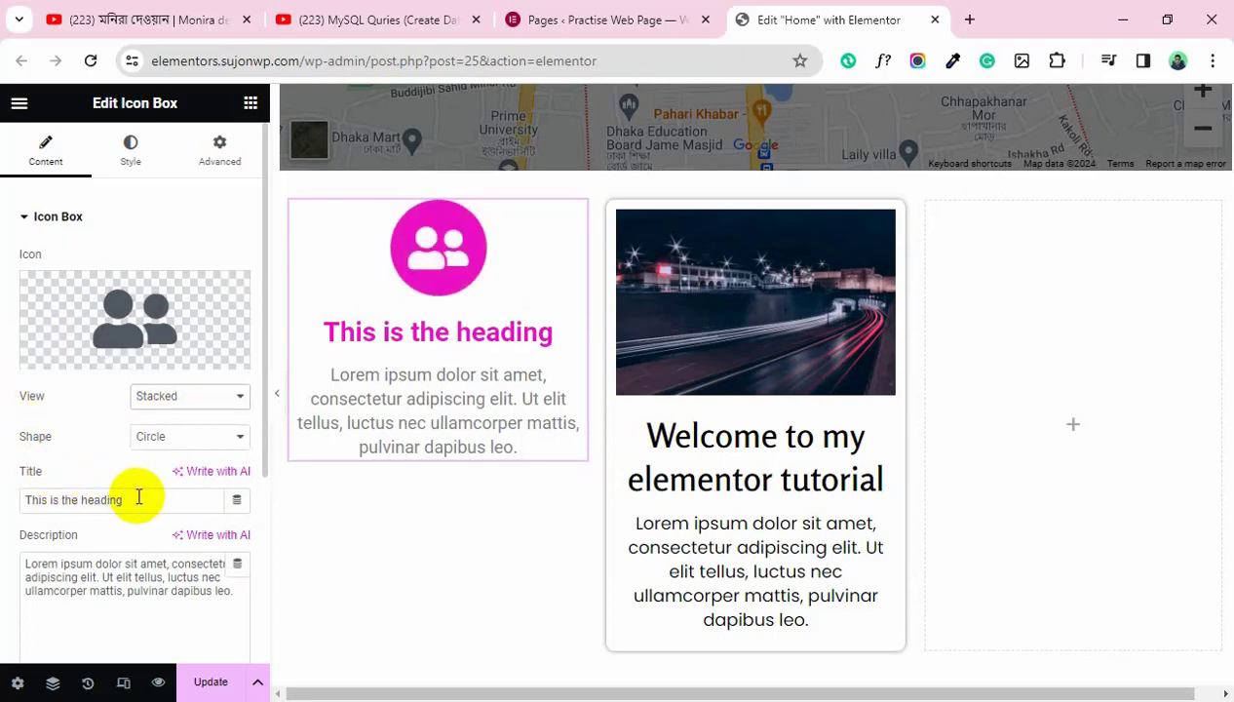
{"action": "left_click_drag", "start_coordinate": [137, 497], "coordinate": [12, 502]}
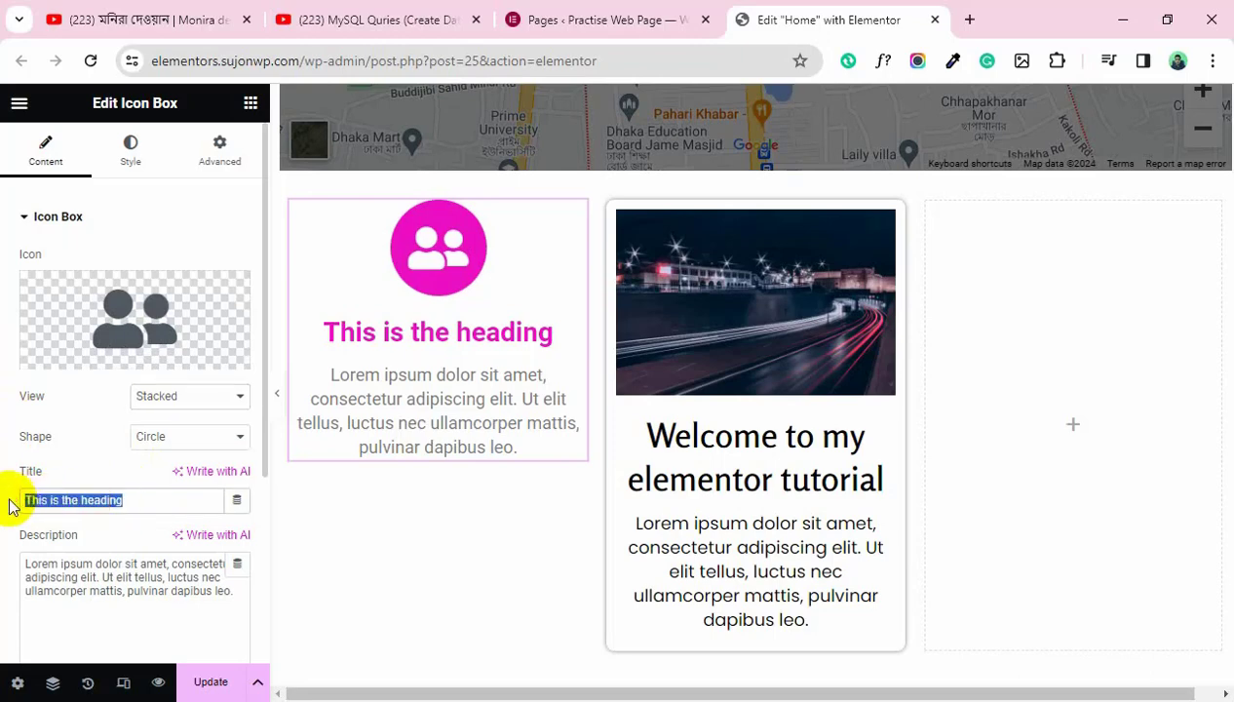
{"action": "type", "text": "My Profile"}
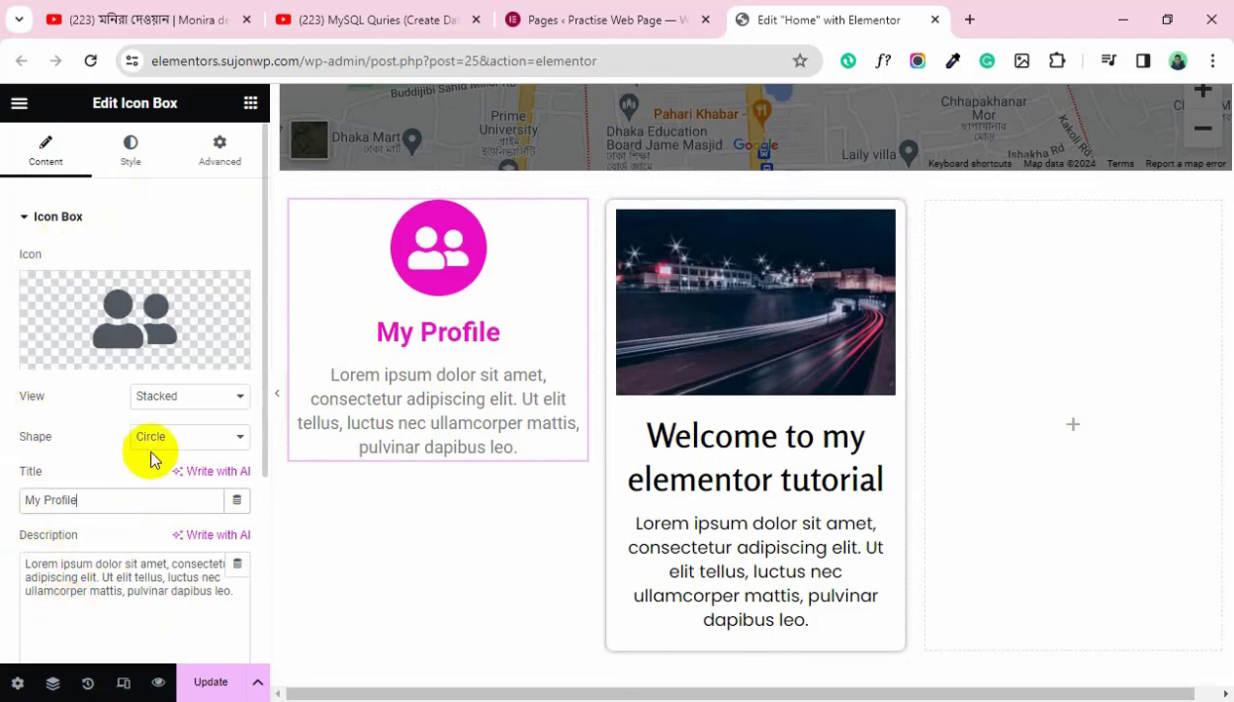
Set the icon box's title HTML tag to H4
{"action": "mouse_move", "coordinate": [142, 333]}
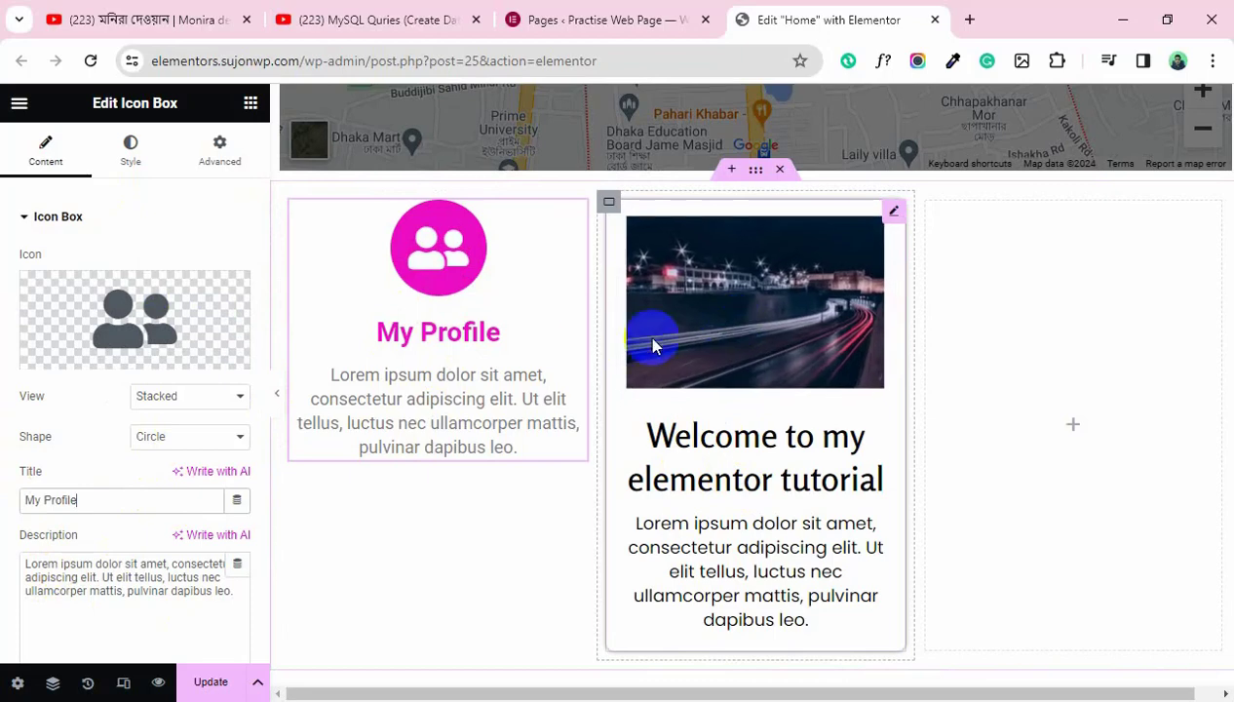
{"action": "scroll", "coordinate": [70, 469], "scroll_direction": "down", "scroll_amount": 2}
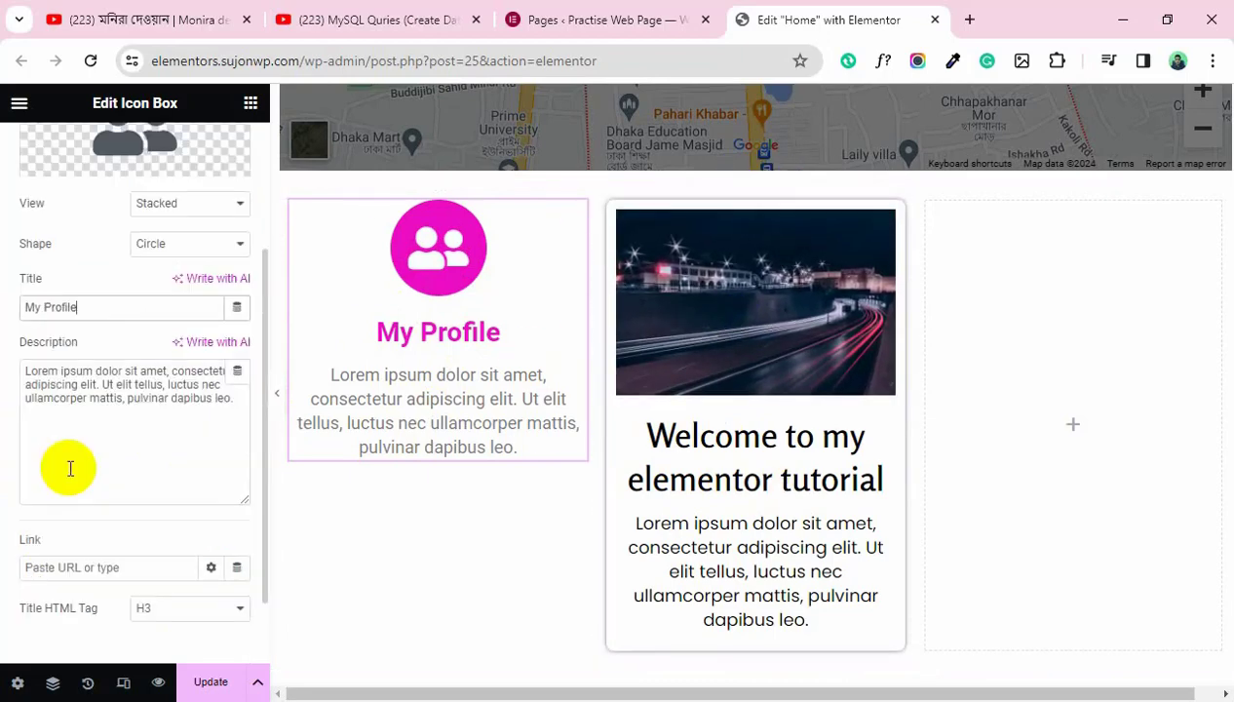
{"action": "scroll", "coordinate": [83, 524], "scroll_direction": "down", "scroll_amount": 1}
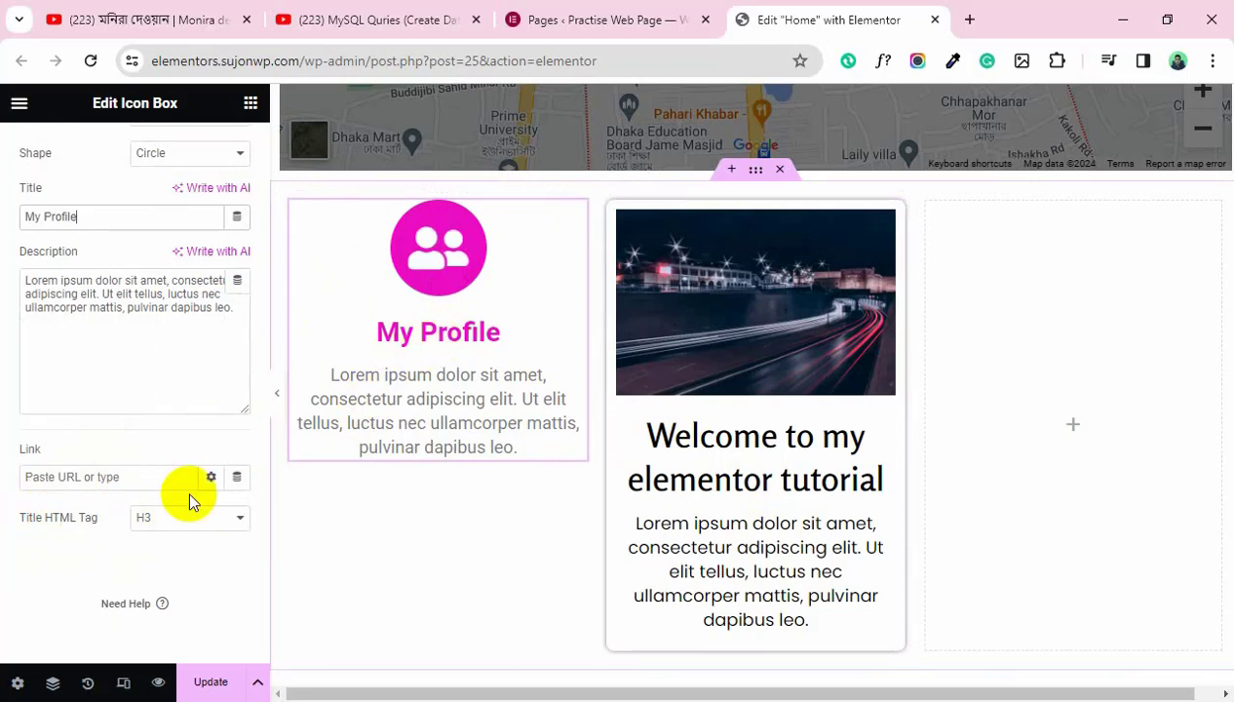
{"action": "left_click", "coordinate": [182, 527]}
{"action": "left_click", "coordinate": [153, 583]}
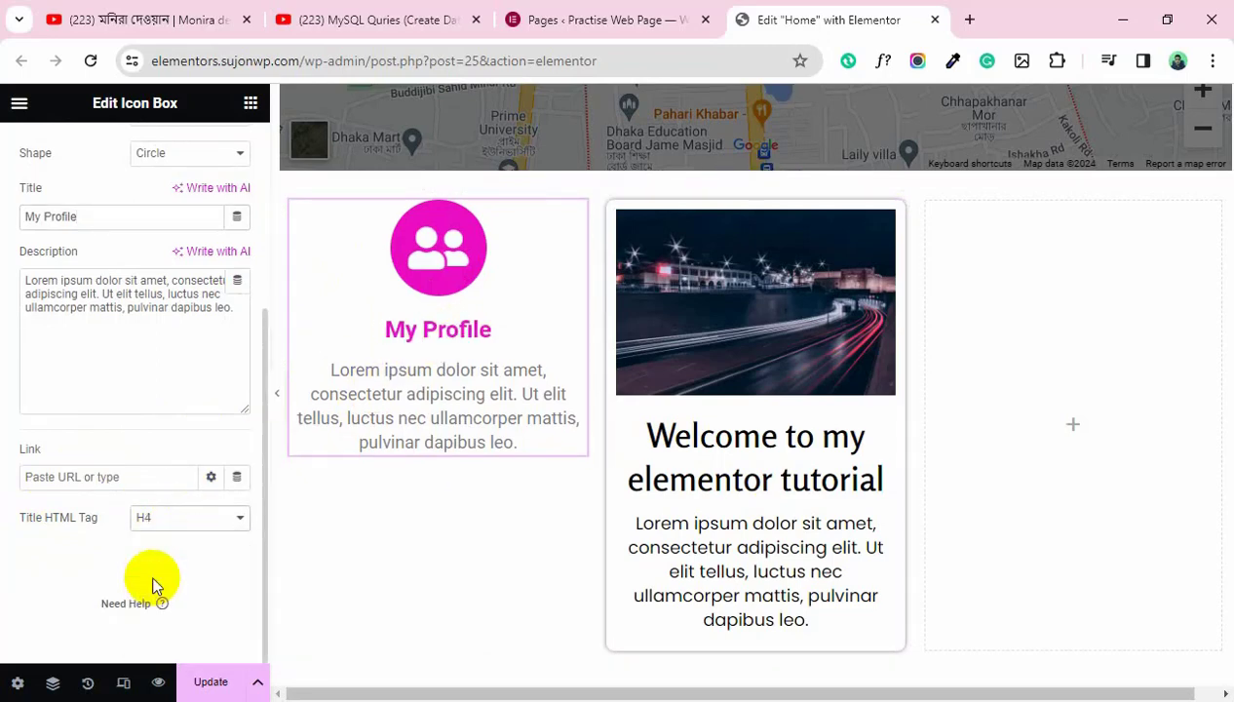
Compare the icon positions and alignments in the box style, settling on Top position and Center alignment
{"action": "scroll", "coordinate": [151, 414], "scroll_direction": "up", "scroll_amount": 3}
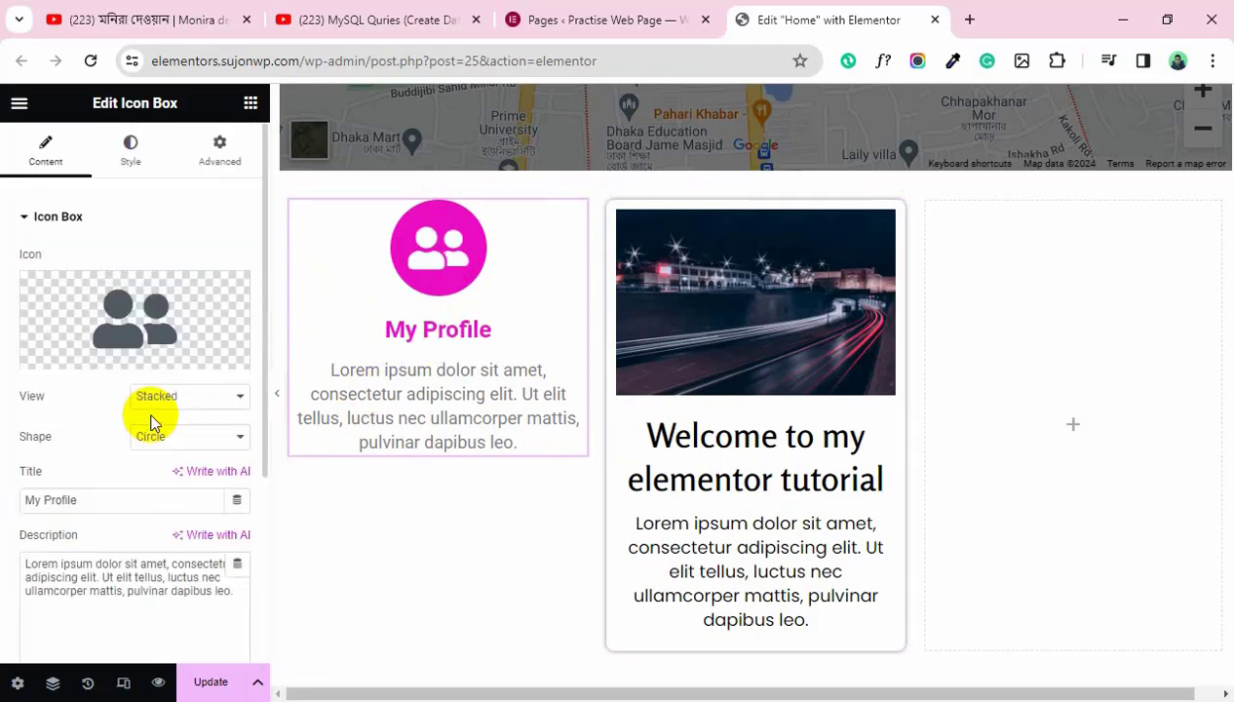
{"action": "left_click", "coordinate": [131, 168]}
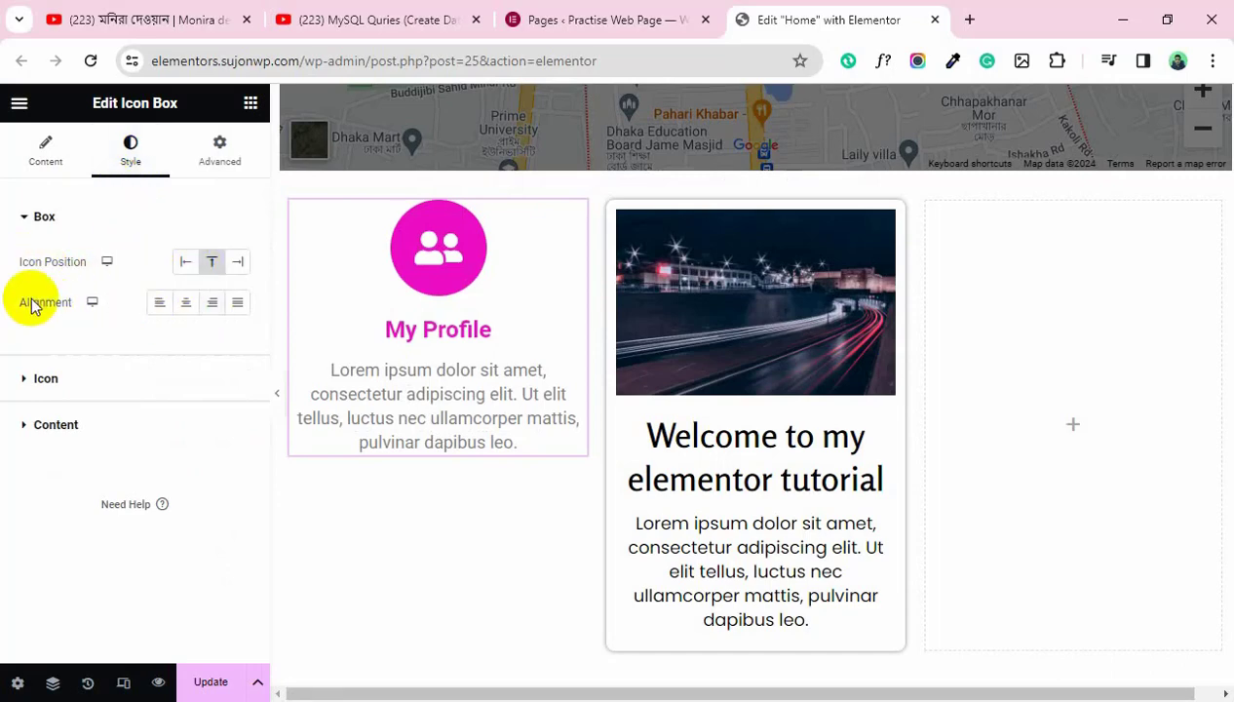
{"action": "left_click", "coordinate": [189, 263]}
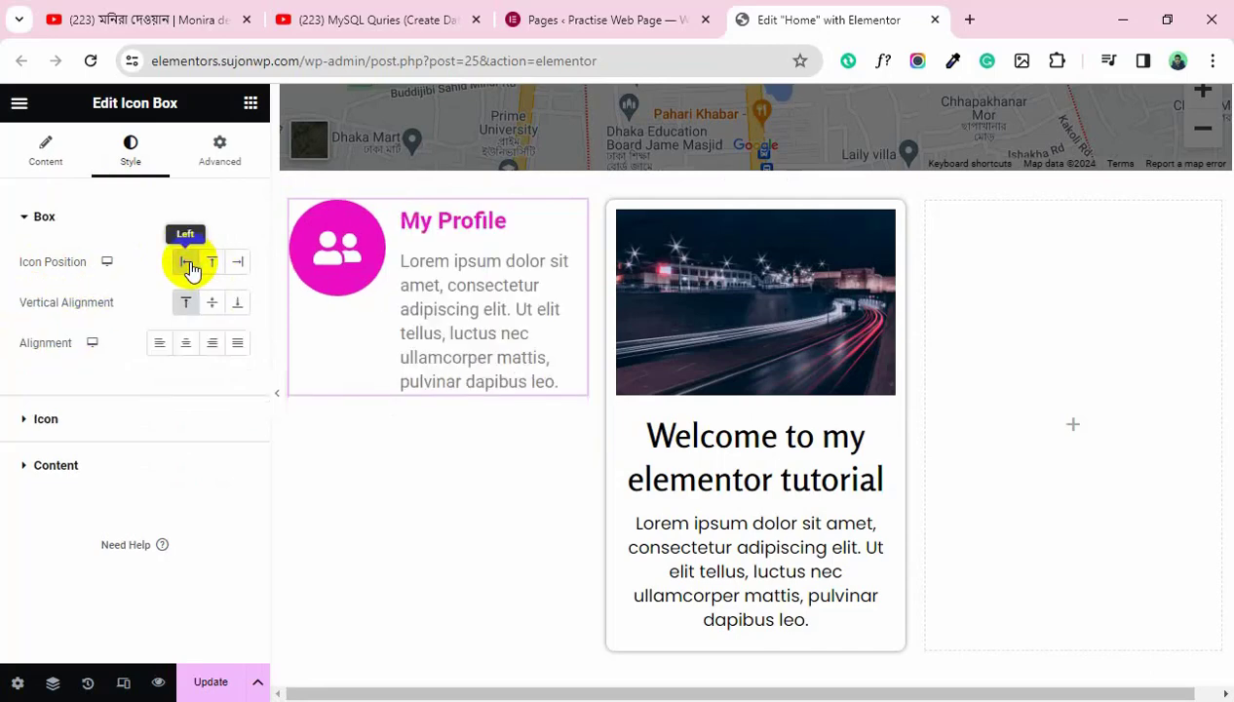
{"action": "left_click", "coordinate": [239, 265]}
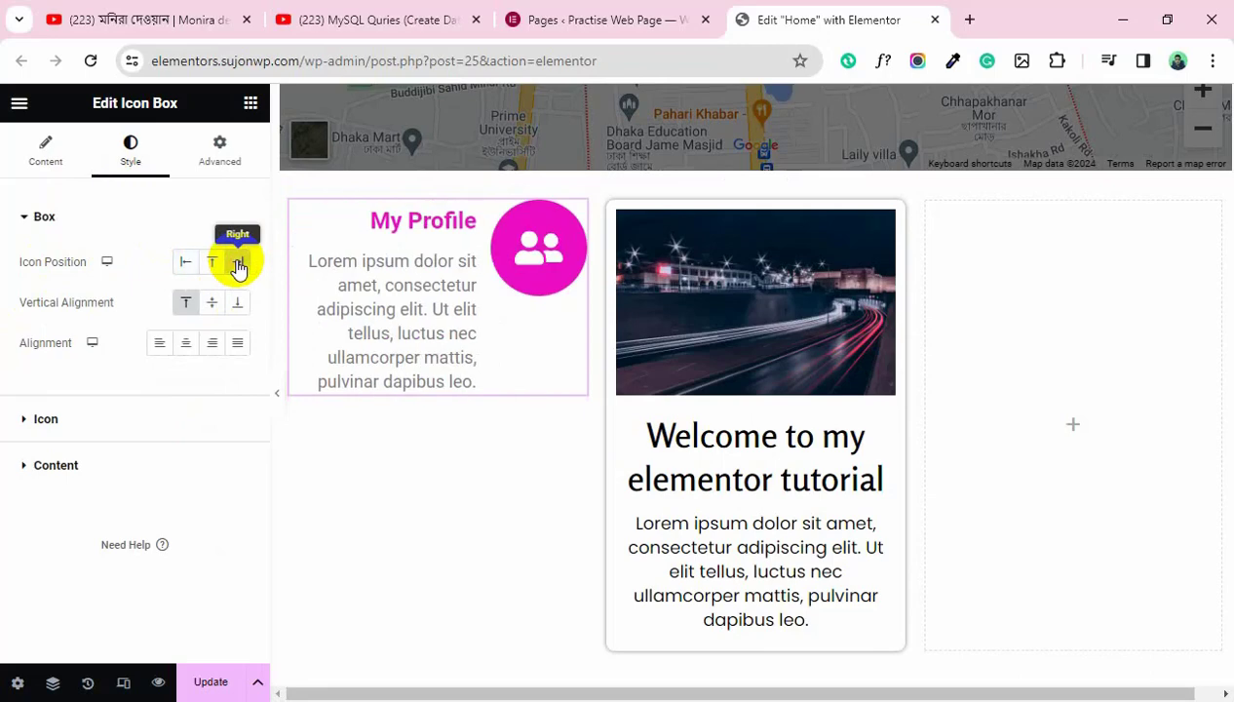
{"action": "left_click", "coordinate": [209, 272]}
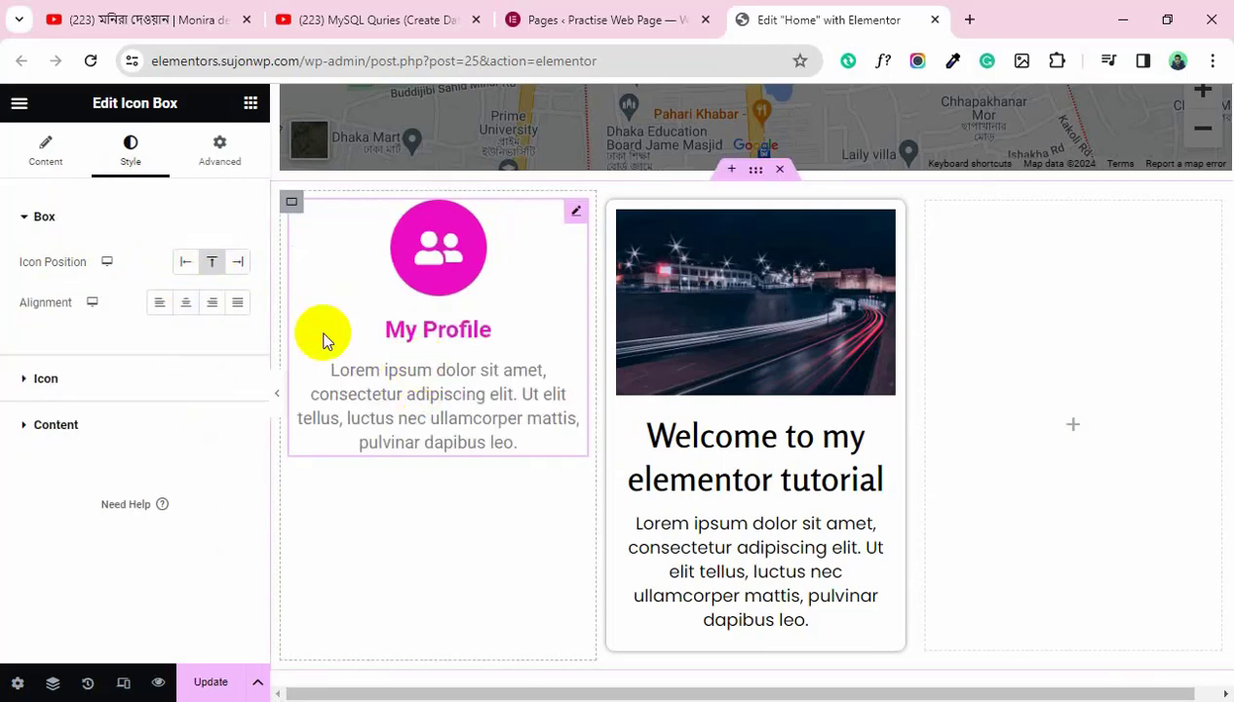
{"action": "left_click", "coordinate": [159, 306]}
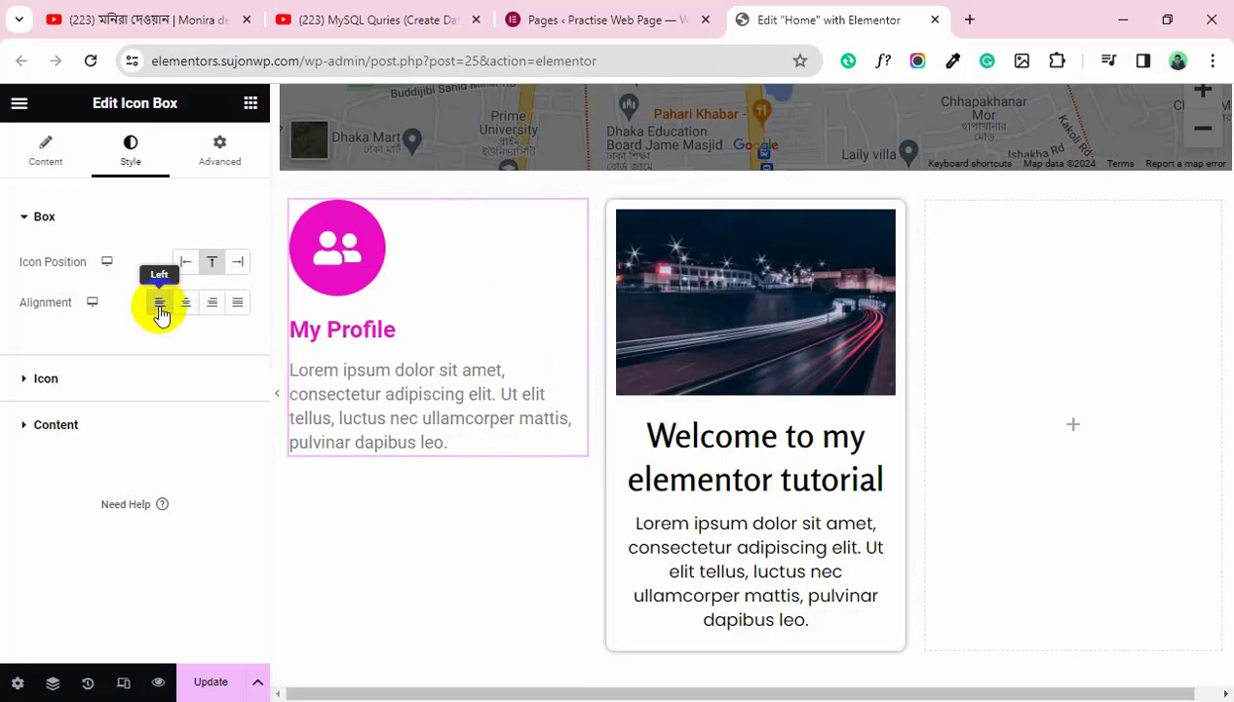
{"action": "left_click", "coordinate": [186, 306]}
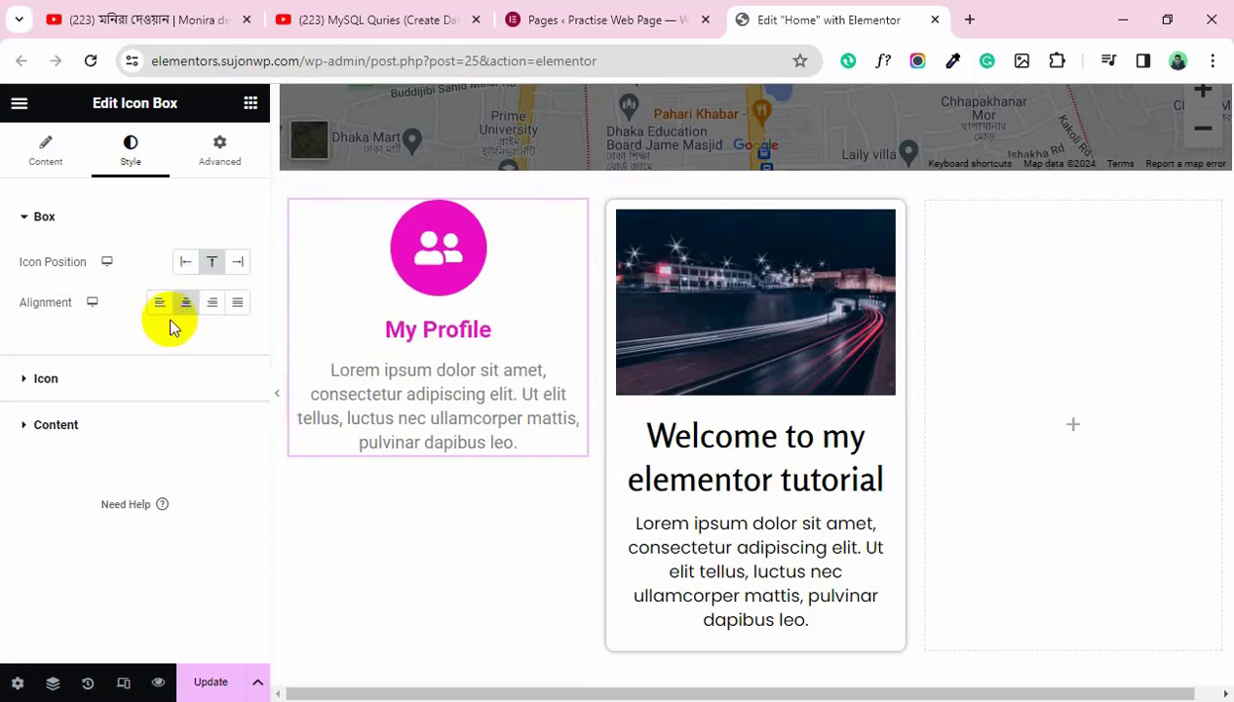
Set the icon's normal primary color to dark purple (#7E0168)
{"action": "left_click", "coordinate": [66, 387]}
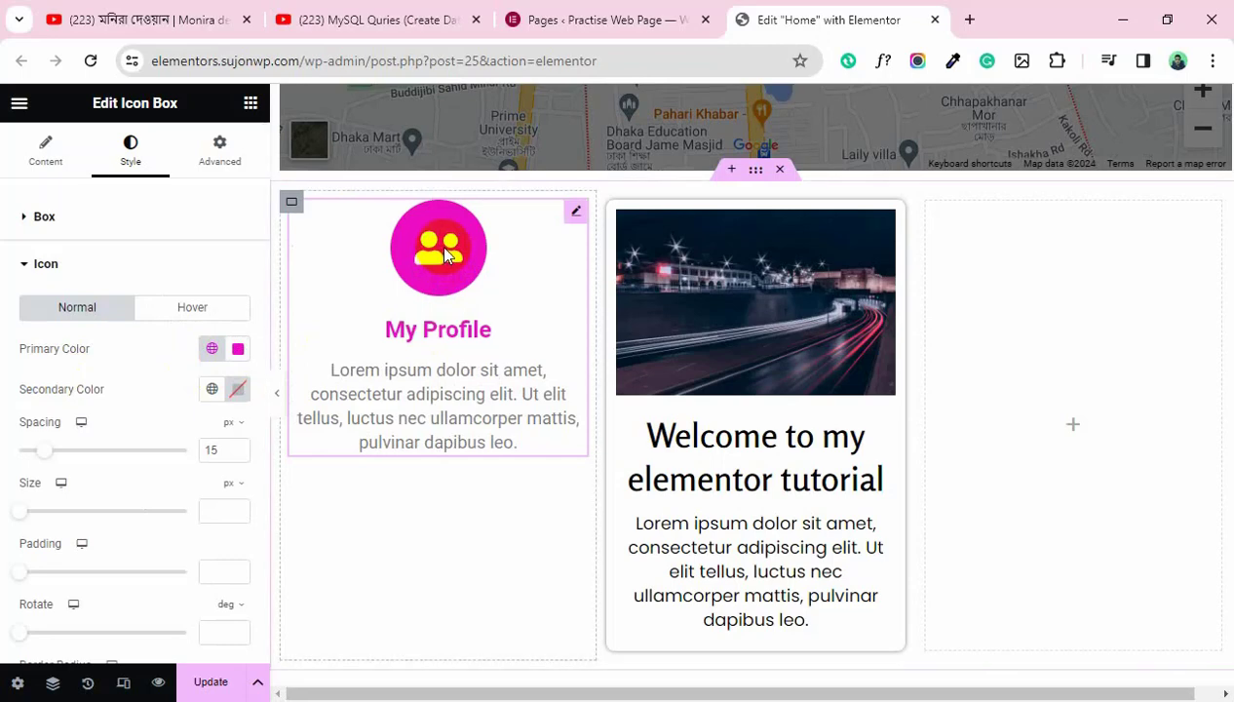
{"action": "left_click", "coordinate": [239, 349]}
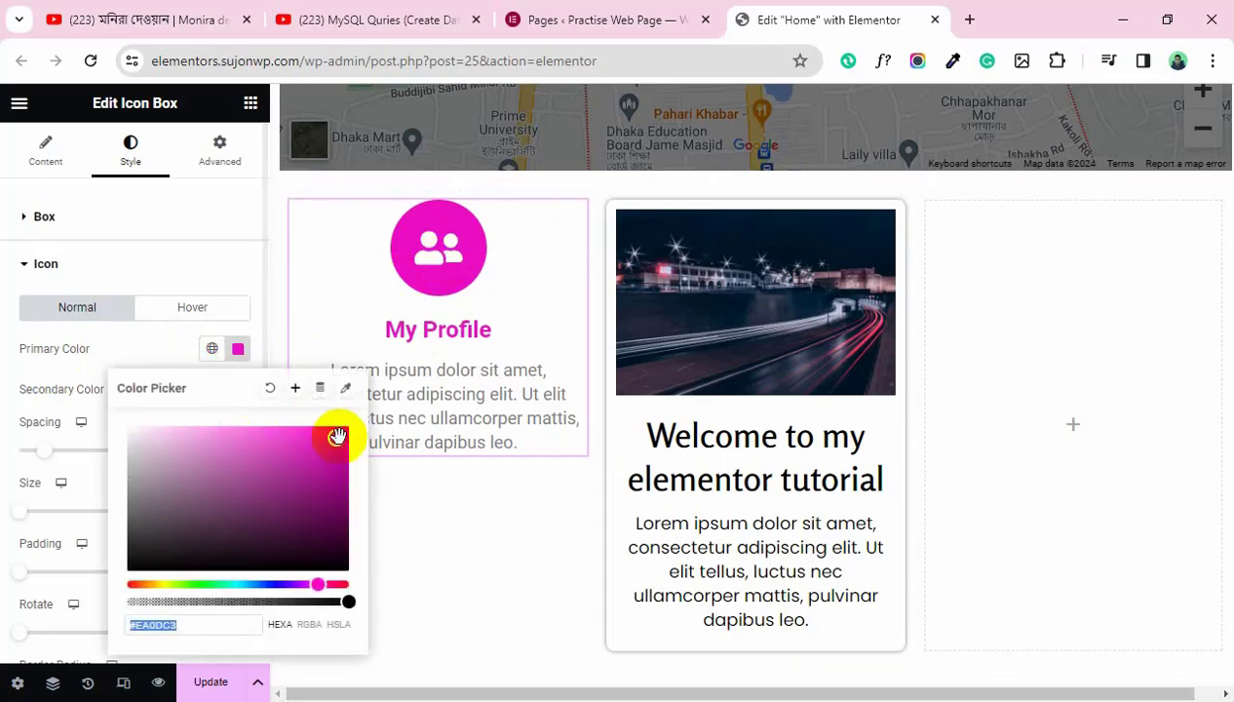
{"action": "left_click_drag", "start_coordinate": [337, 438], "coordinate": [346, 500]}
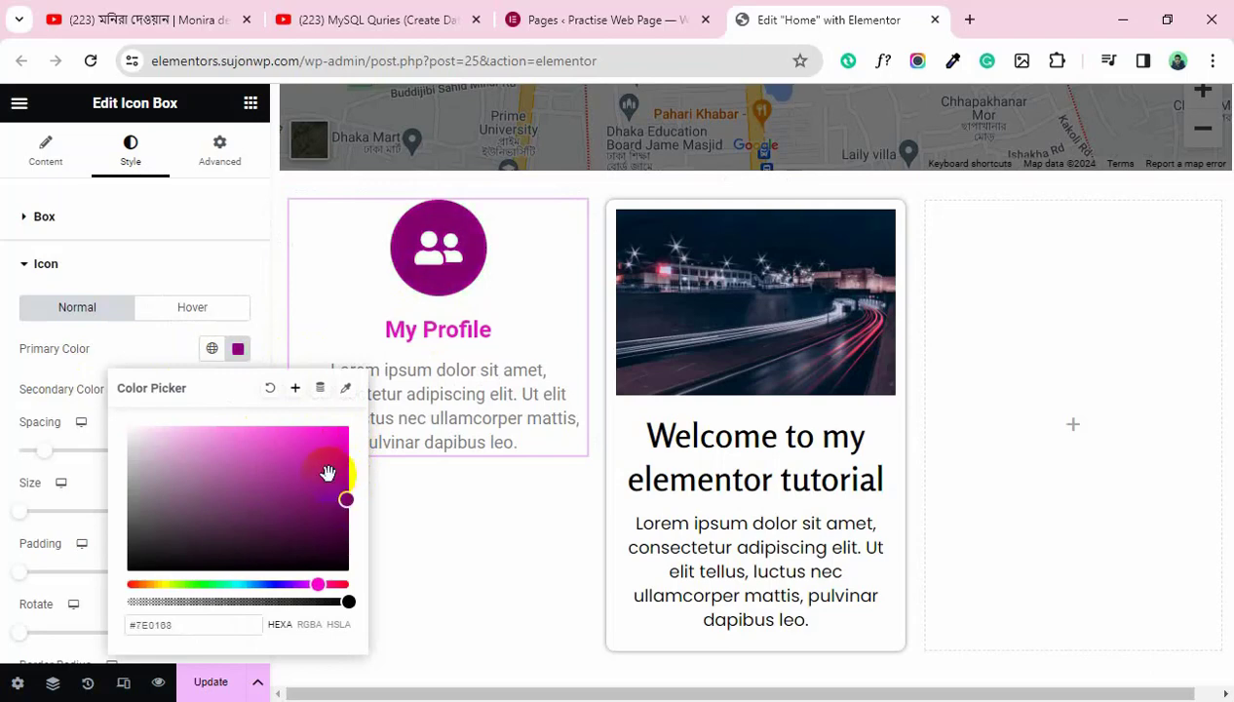
{"action": "left_click", "coordinate": [160, 336]}
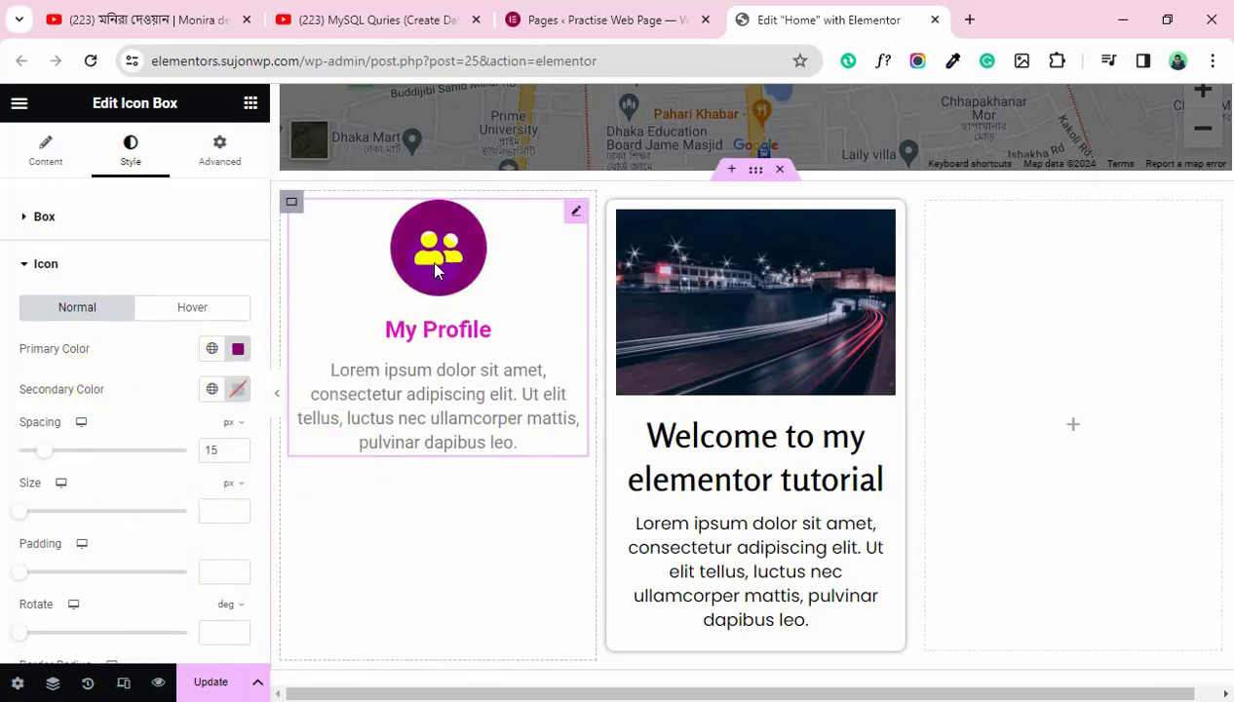
Set the icon's normal secondary color to yellow (#FFE604)
{"action": "left_click", "coordinate": [237, 389]}
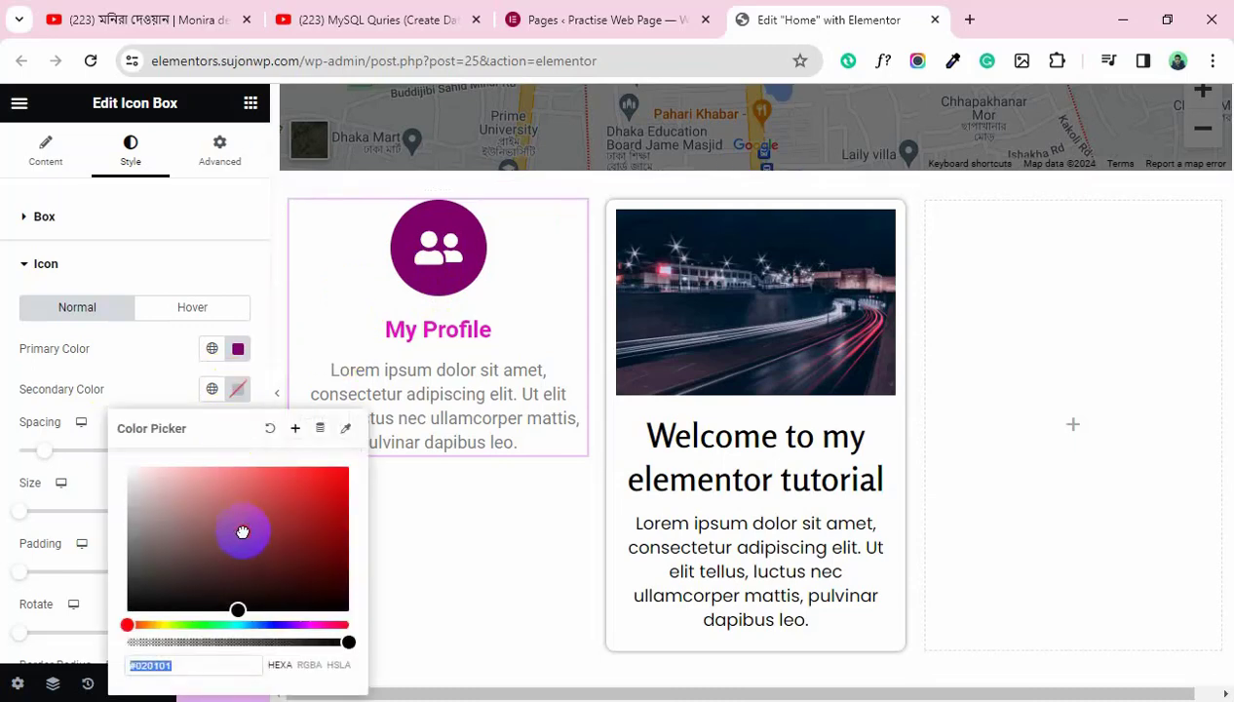
{"action": "left_click_drag", "start_coordinate": [243, 531], "coordinate": [348, 613]}
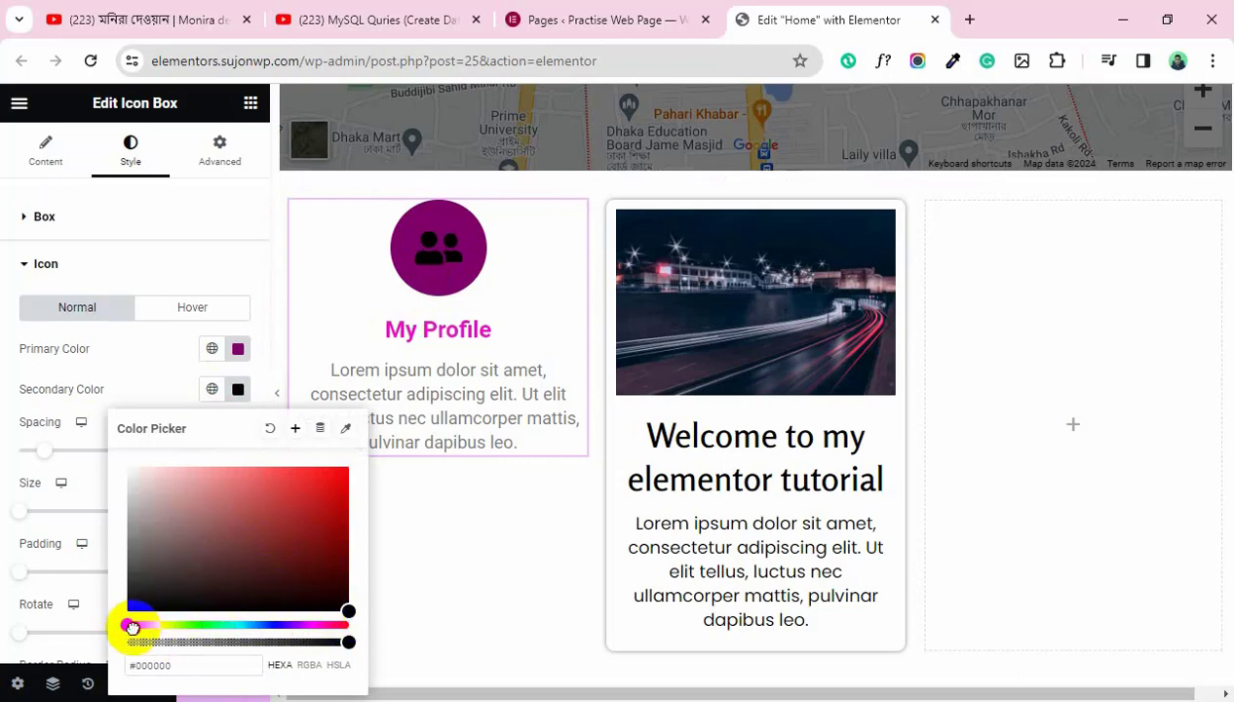
{"action": "left_click_drag", "start_coordinate": [132, 625], "coordinate": [159, 625]}
{"action": "left_click_drag", "start_coordinate": [280, 540], "coordinate": [346, 462]}
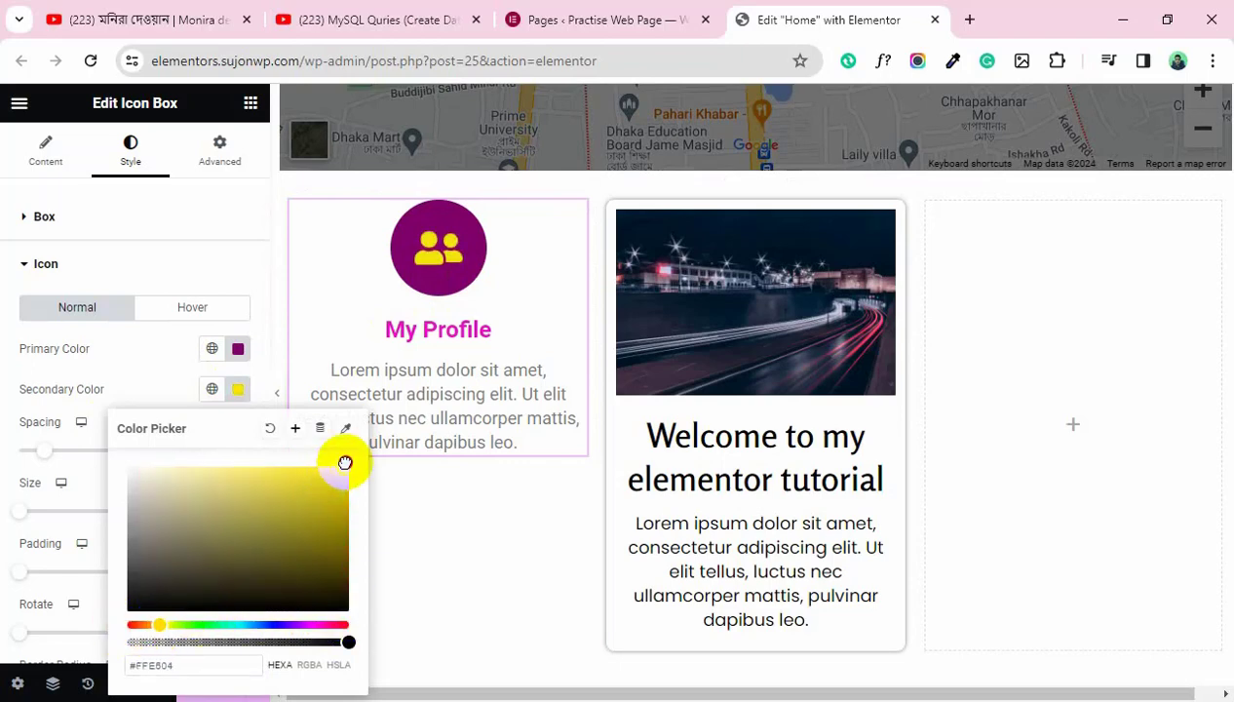
Shift the icon's normal secondary color from yellow to amber (#FFBE00)
{"action": "mouse_move", "coordinate": [159, 625]}
{"action": "left_mouse_down"}
{"action": "mouse_move", "coordinate": [151, 638]}
{"action": "mouse_move", "coordinate": [154, 627]}
{"action": "left_mouse_up"}
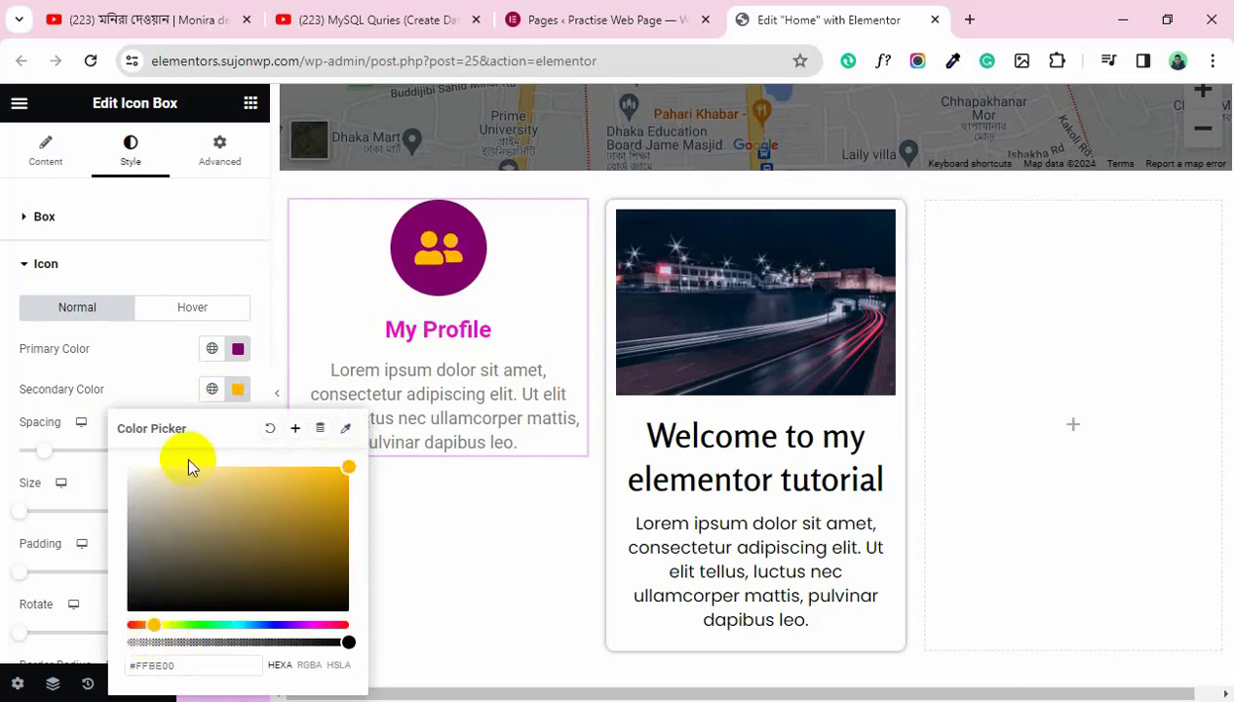
{"action": "left_click", "coordinate": [171, 269]}
{"action": "left_click", "coordinate": [69, 267]}
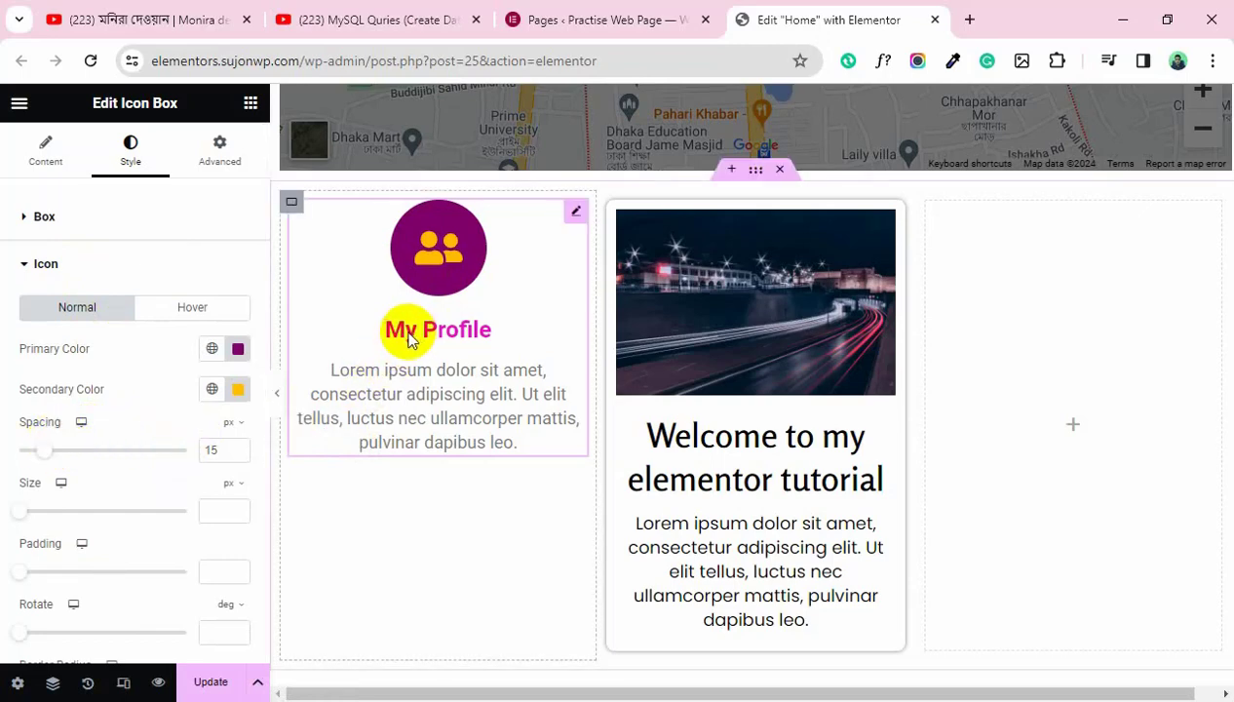
Set the icon's spacing to 10 px
{"action": "mouse_move", "coordinate": [47, 454]}
{"action": "left_mouse_down"}
{"action": "mouse_move", "coordinate": [90, 457]}
{"action": "mouse_move", "coordinate": [46, 457]}
{"action": "left_mouse_up"}
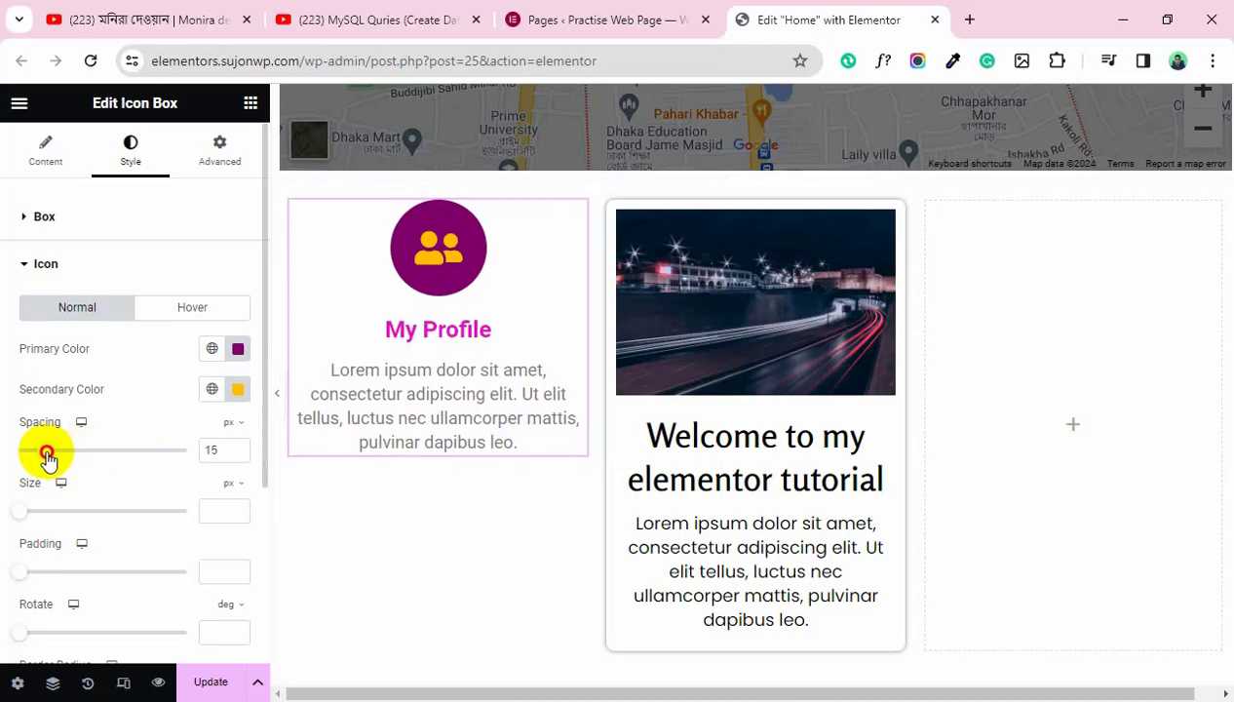
{"action": "double_click", "coordinate": [214, 446]}
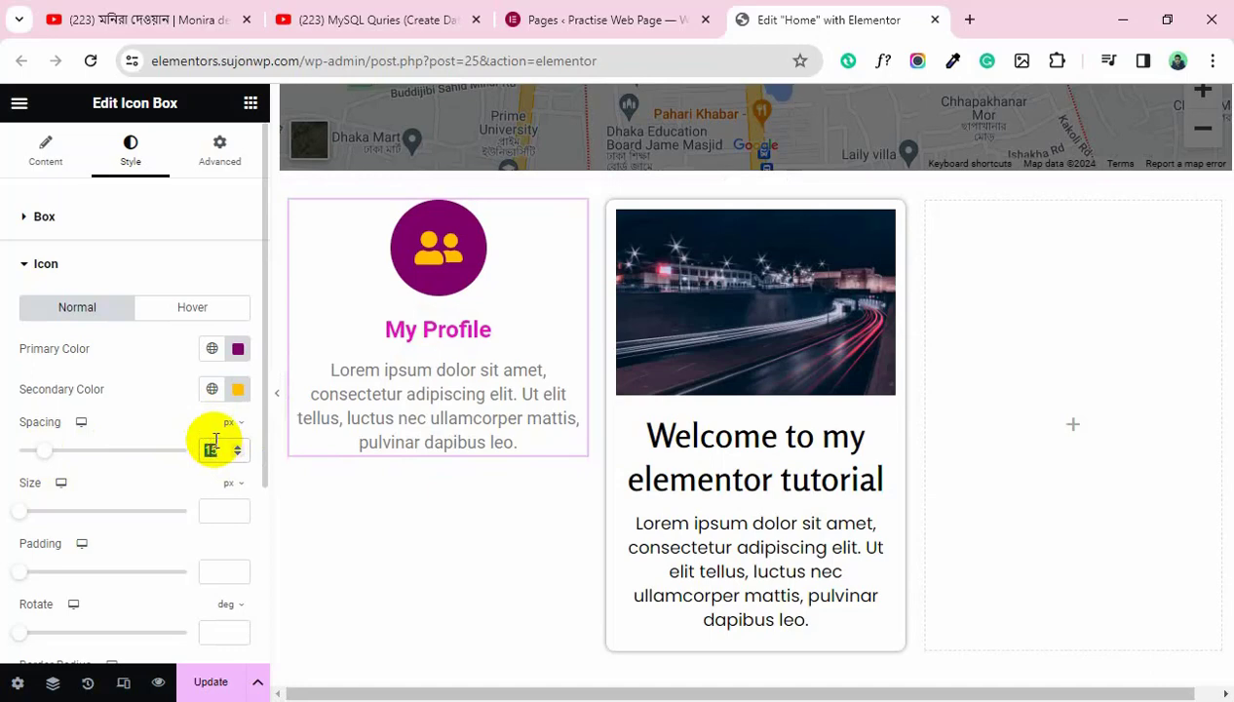
{"action": "type", "text": "10"}
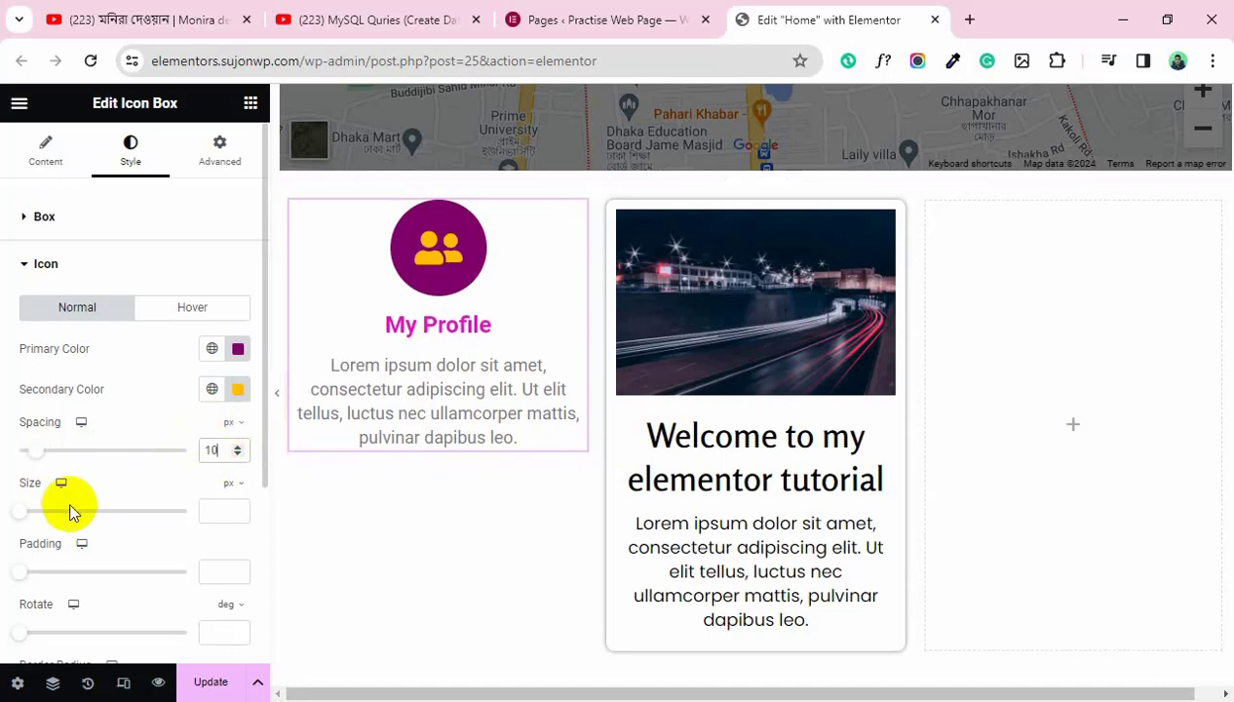
Set the icon's size to 40 px and its padding to 25
{"action": "mouse_move", "coordinate": [27, 521]}
{"action": "left_mouse_down"}
{"action": "mouse_move", "coordinate": [37, 509]}
{"action": "mouse_move", "coordinate": [60, 515]}
{"action": "mouse_move", "coordinate": [41, 512]}
{"action": "left_mouse_up"}
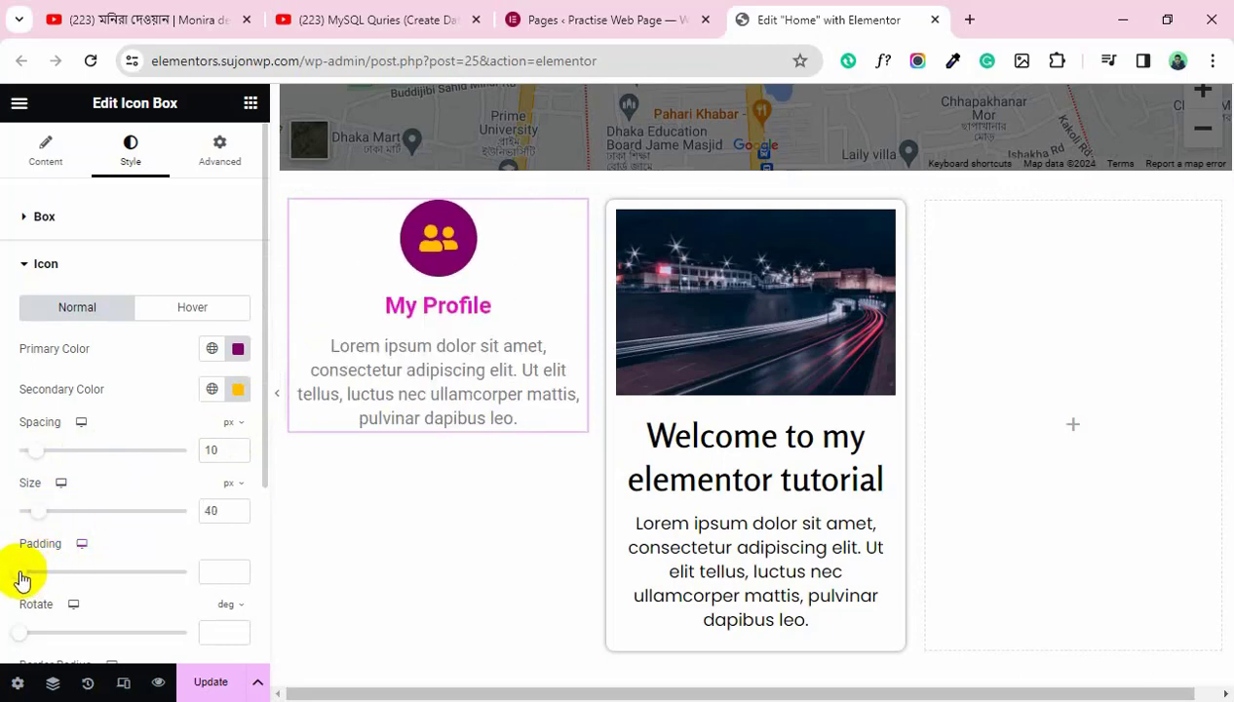
{"action": "left_click_drag", "start_coordinate": [21, 583], "coordinate": [61, 583]}
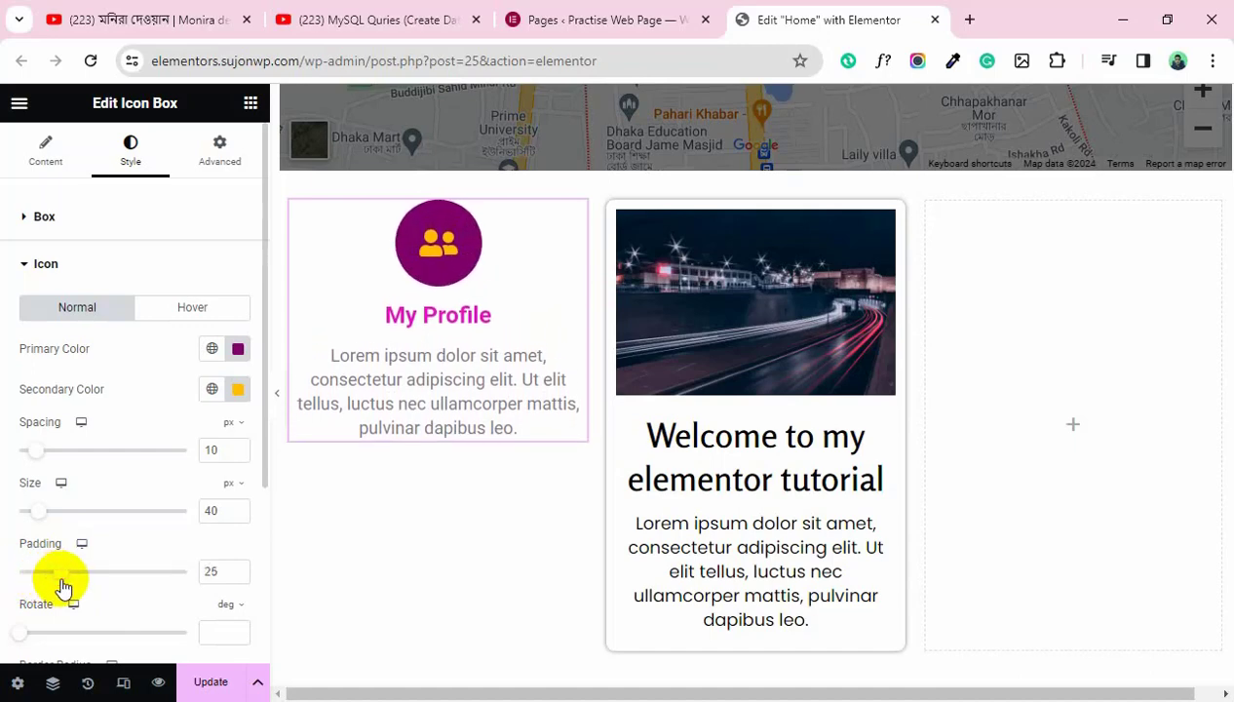
{"action": "scroll", "coordinate": [87, 551], "scroll_direction": "down", "scroll_amount": 1}
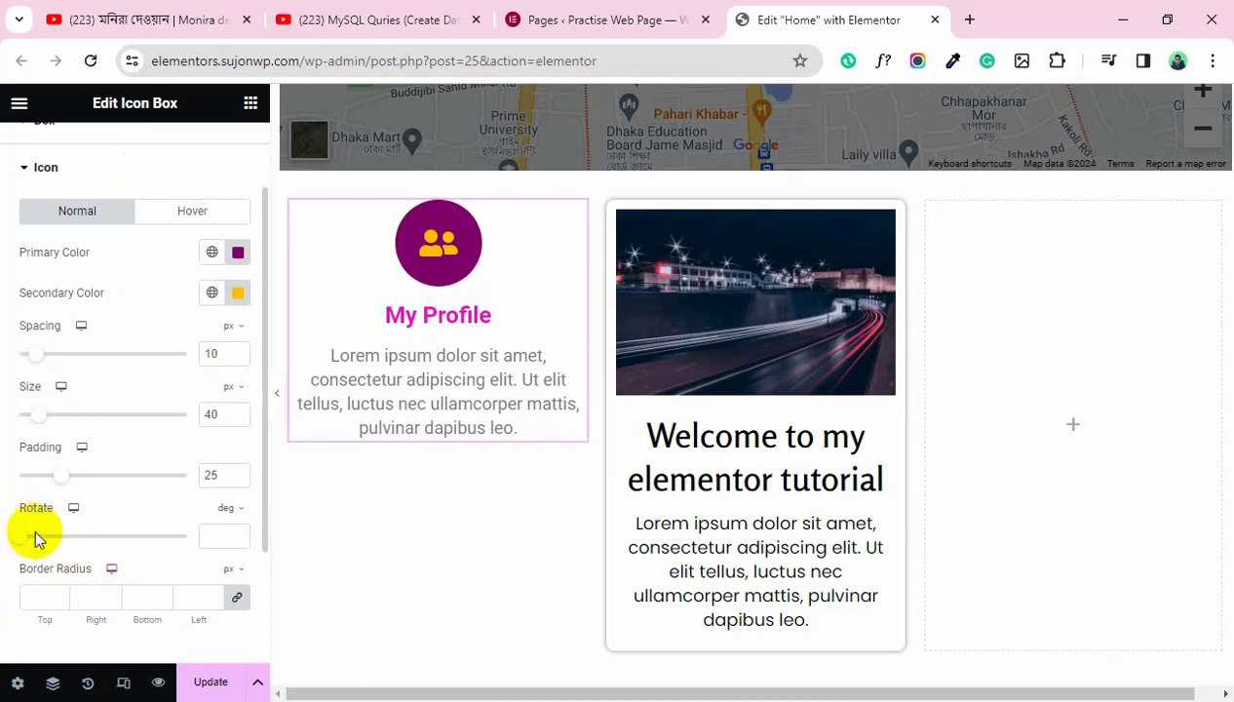
{"action": "scroll", "coordinate": [107, 522], "scroll_direction": "down", "scroll_amount": 1}
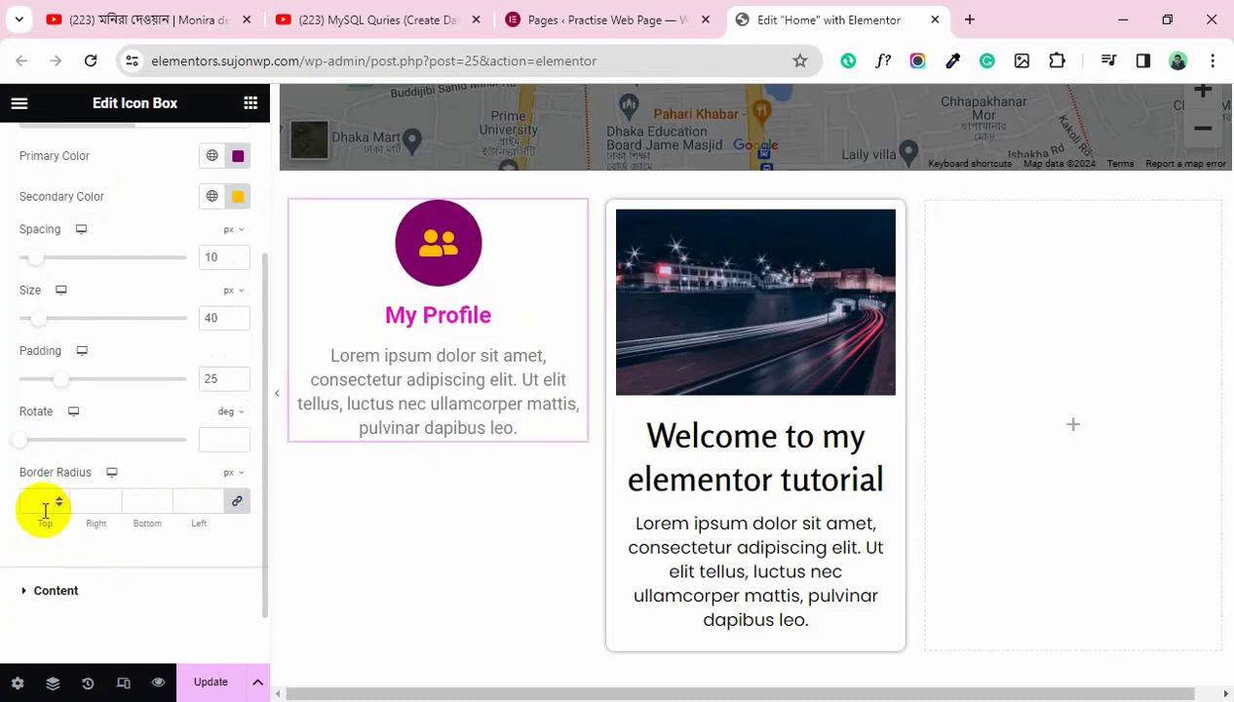
{"action": "scroll", "coordinate": [45, 510], "scroll_direction": "up", "scroll_amount": 2}
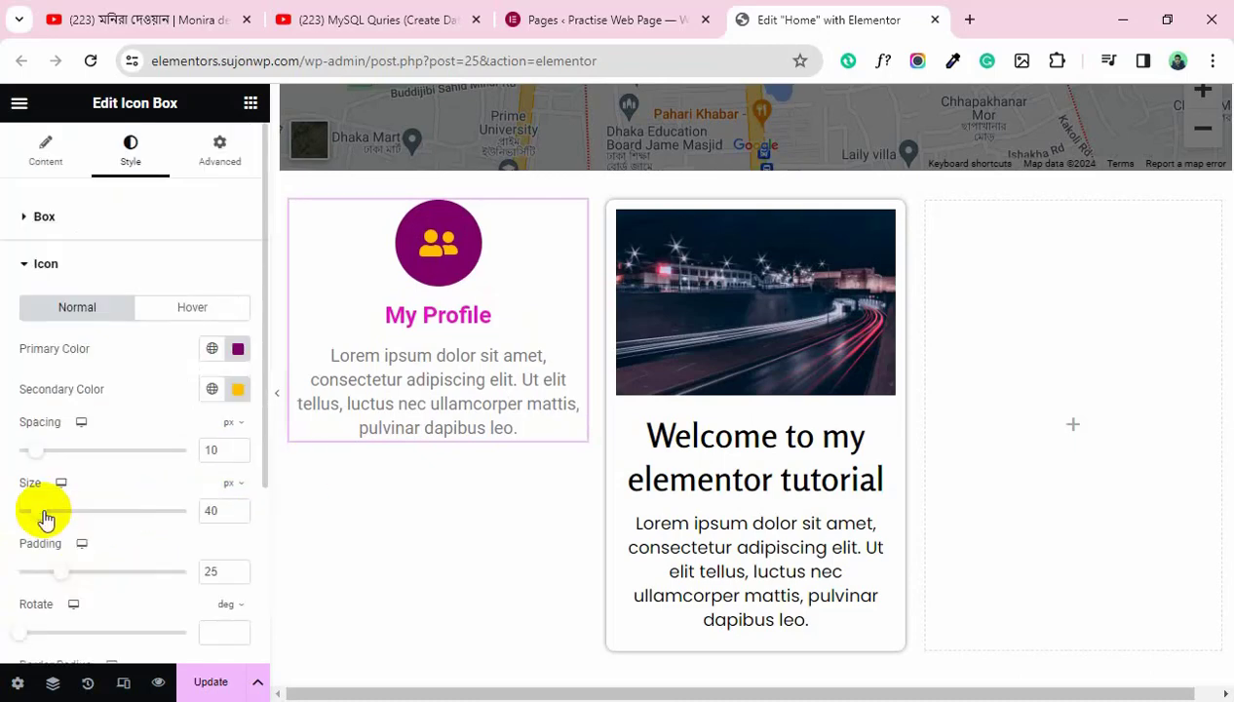
Set the icon's hover primary color to red (#EC0808)
{"action": "left_click", "coordinate": [214, 309]}
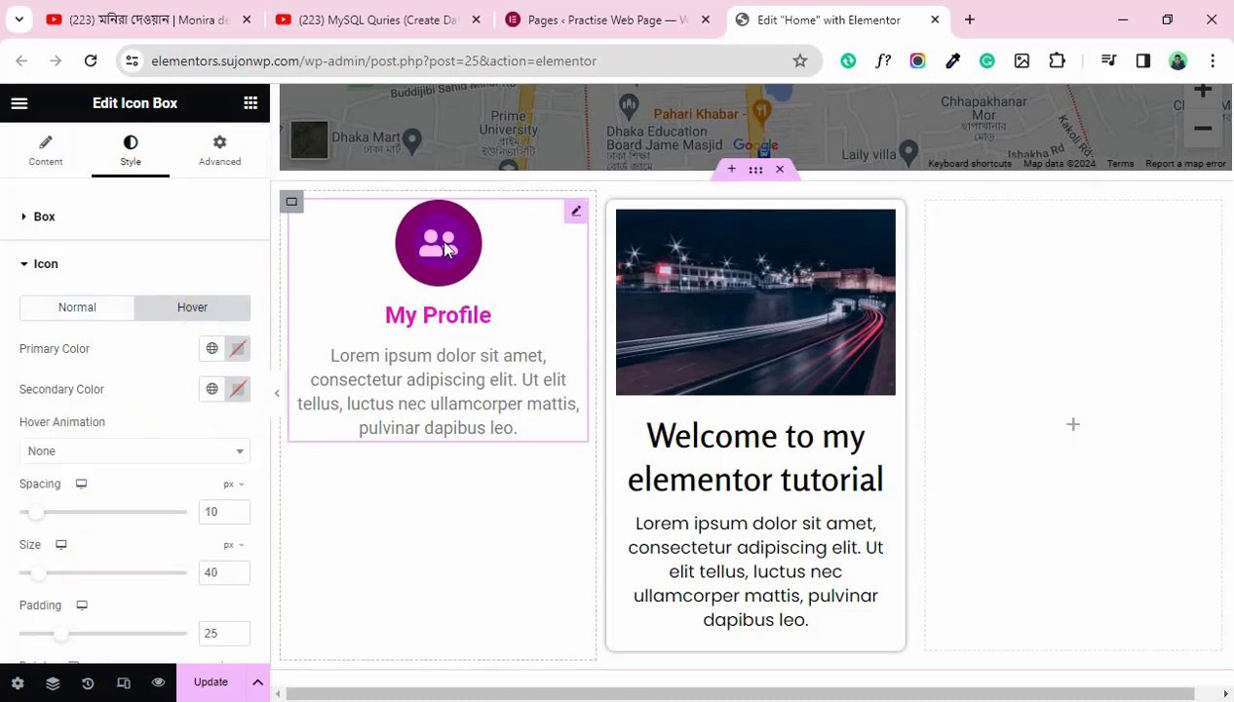
{"action": "left_click", "coordinate": [238, 353]}
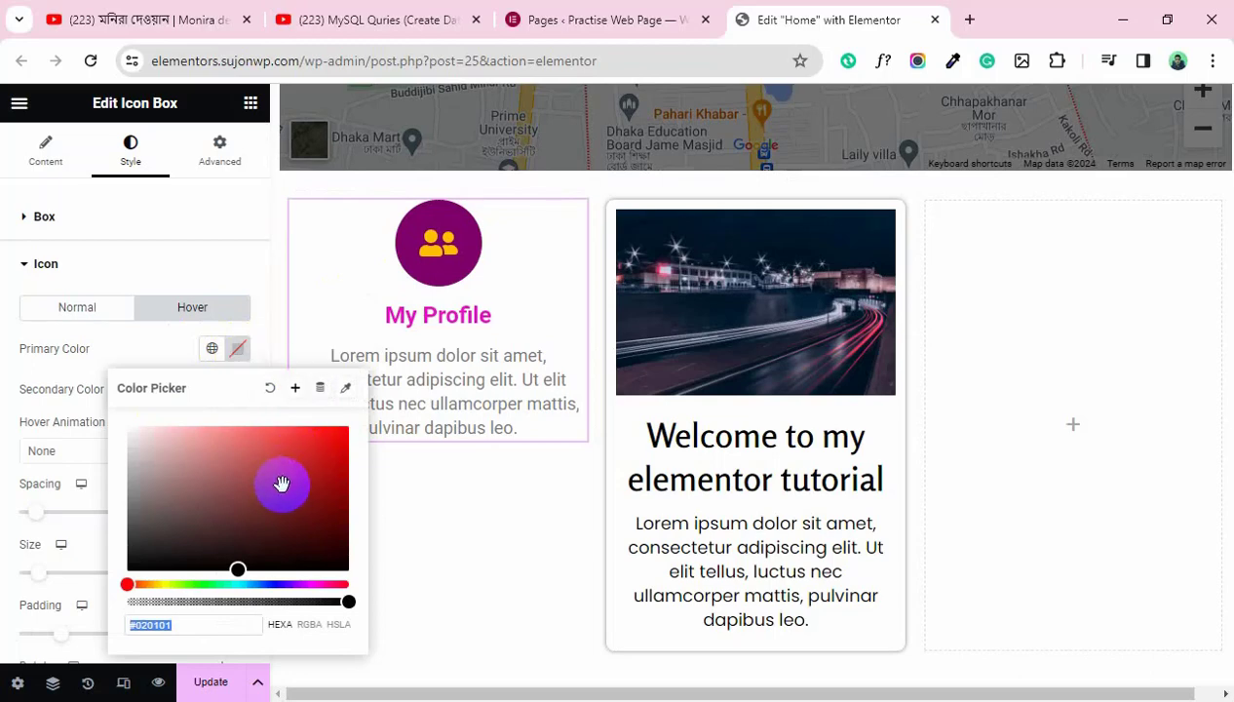
{"action": "left_click_drag", "start_coordinate": [281, 483], "coordinate": [340, 437]}
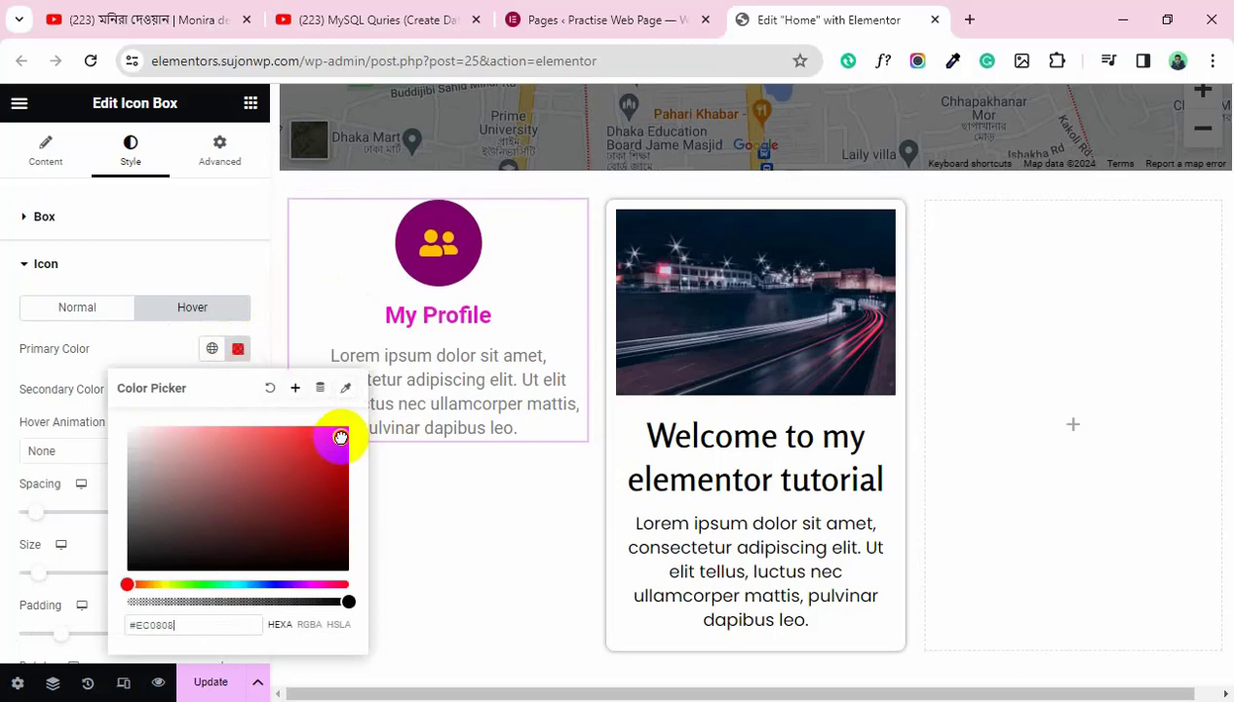
{"action": "left_click", "coordinate": [170, 348]}
Set the icon's hover secondary color to white (#FFFFFF) and its hover animation to Shrink
{"action": "left_click", "coordinate": [236, 388]}
{"action": "left_click_drag", "start_coordinate": [241, 481], "coordinate": [126, 460]}
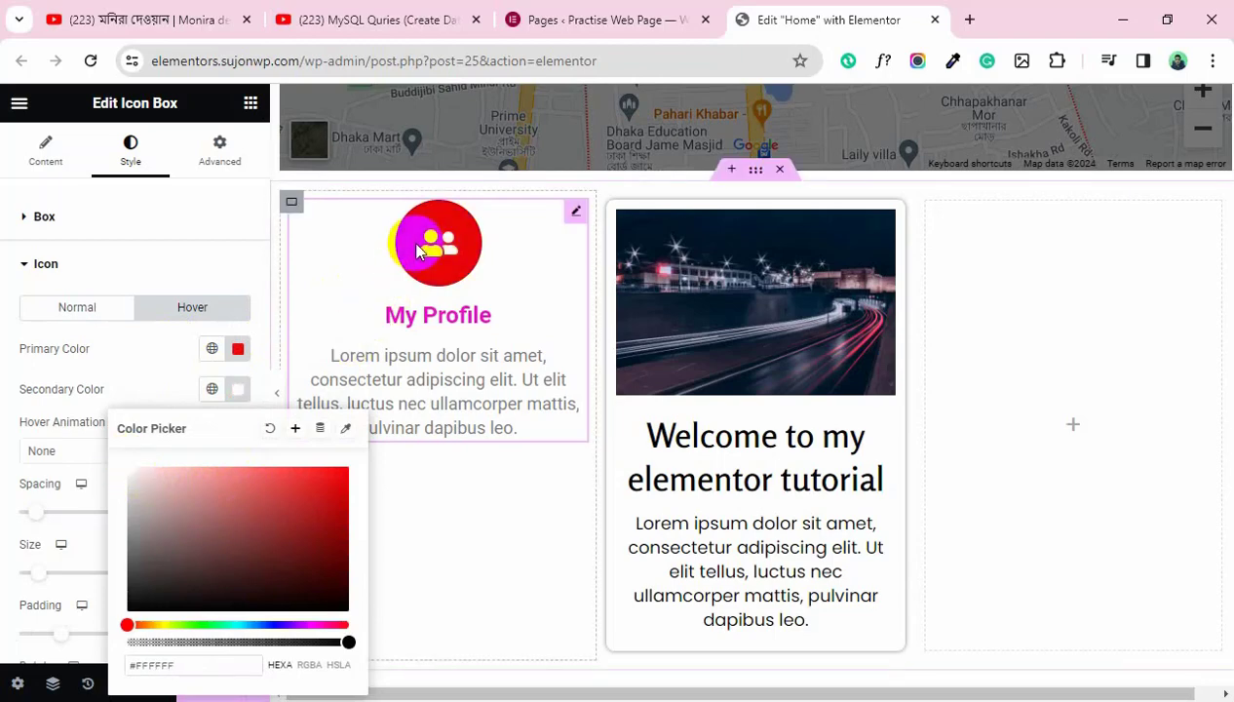
{"action": "left_click", "coordinate": [121, 351]}
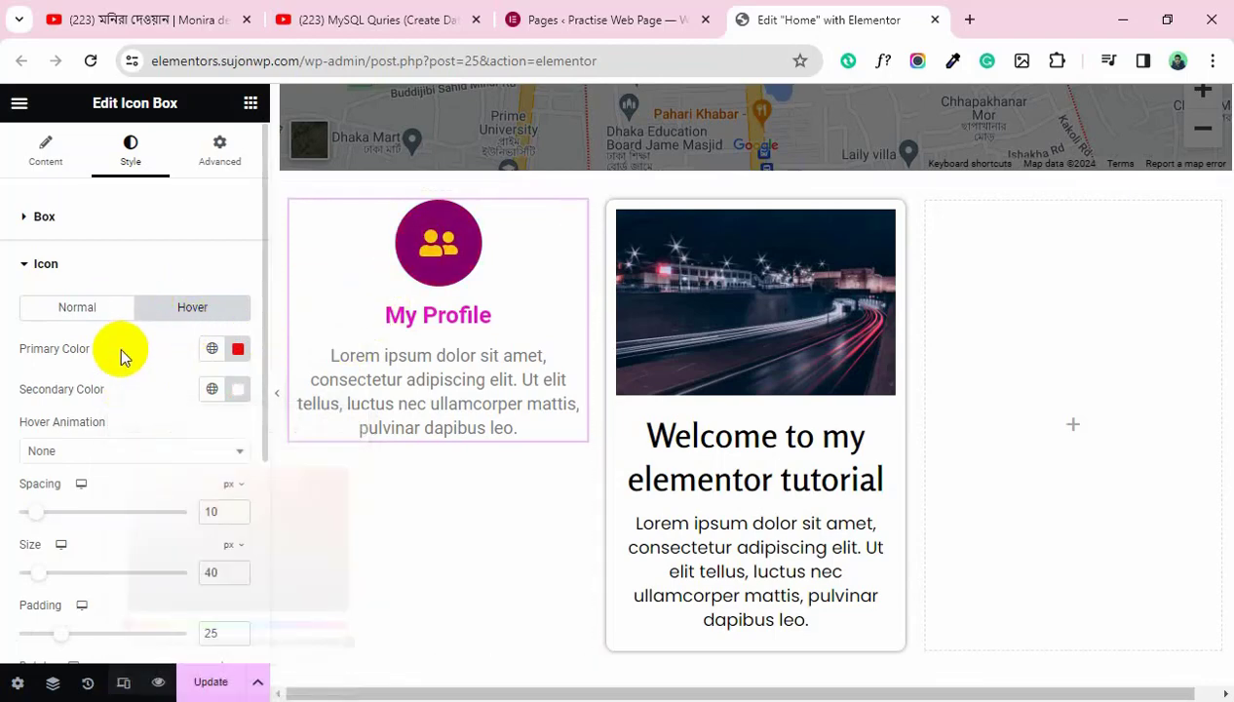
{"action": "left_click", "coordinate": [127, 453]}
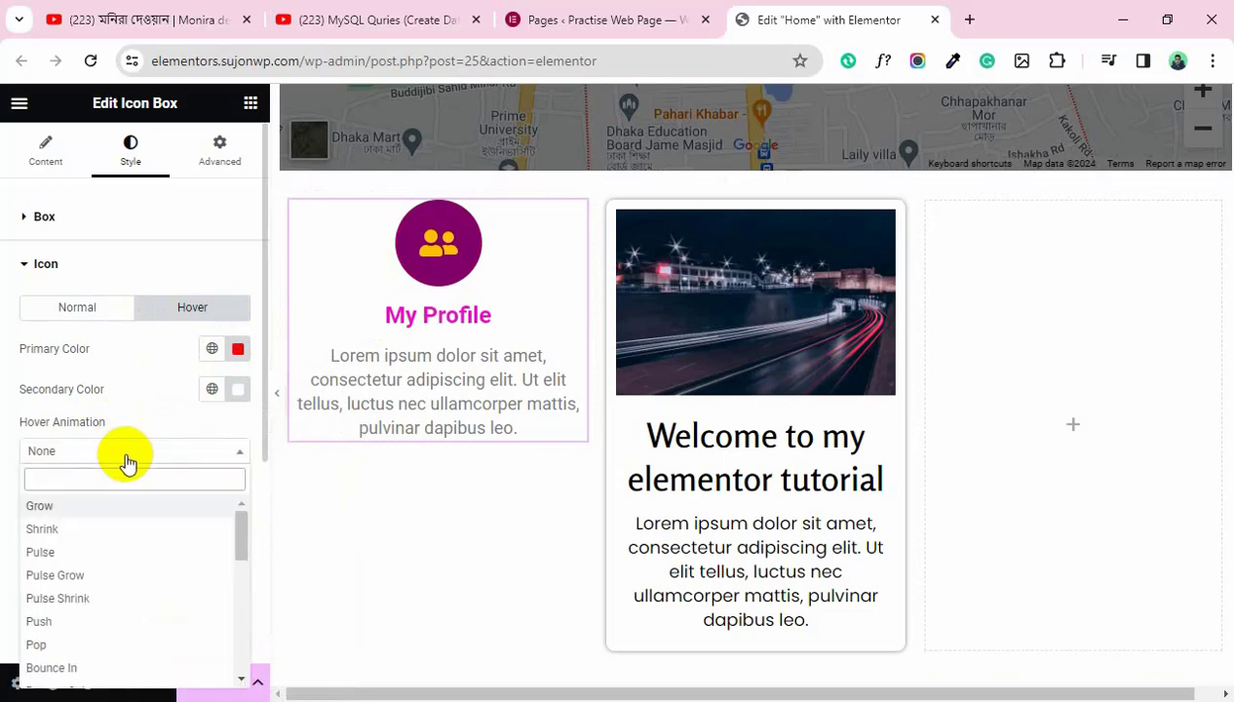
{"action": "left_click", "coordinate": [54, 527]}
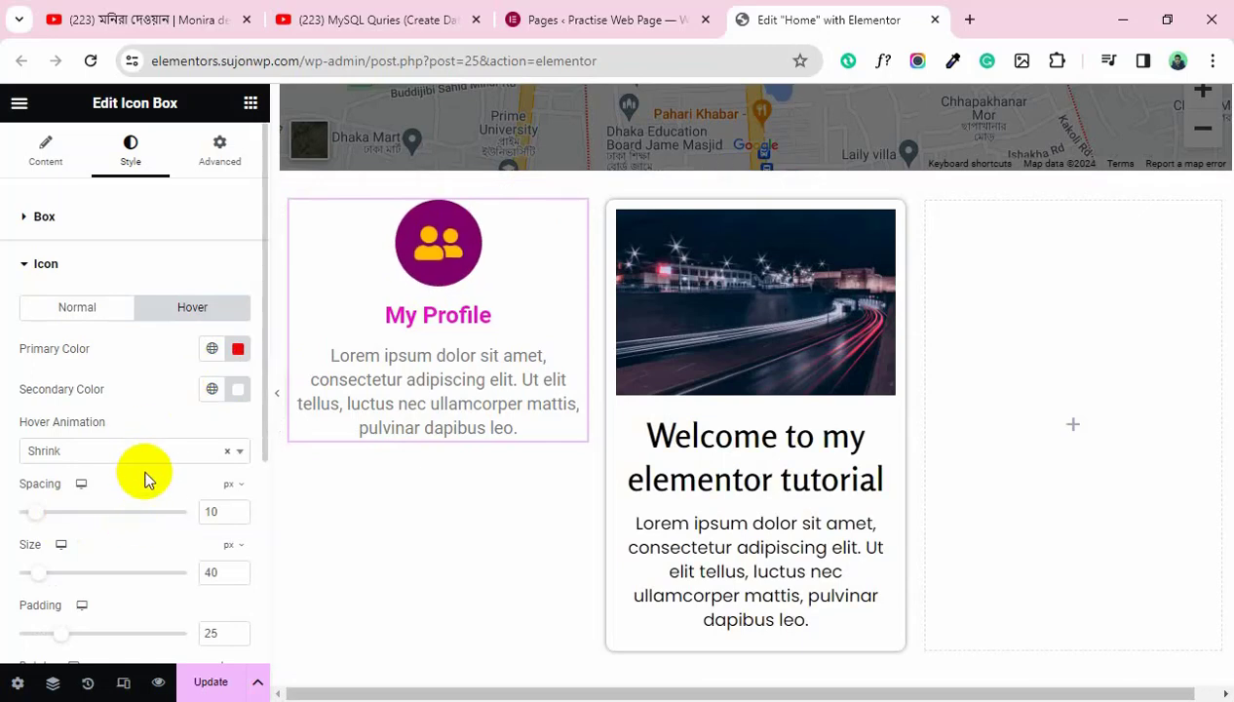
Set the title spacing in the icon box's content style to 16
{"action": "scroll", "coordinate": [144, 478], "scroll_direction": "down", "scroll_amount": 1}
{"action": "scroll", "coordinate": [156, 463], "scroll_direction": "down", "scroll_amount": 1}
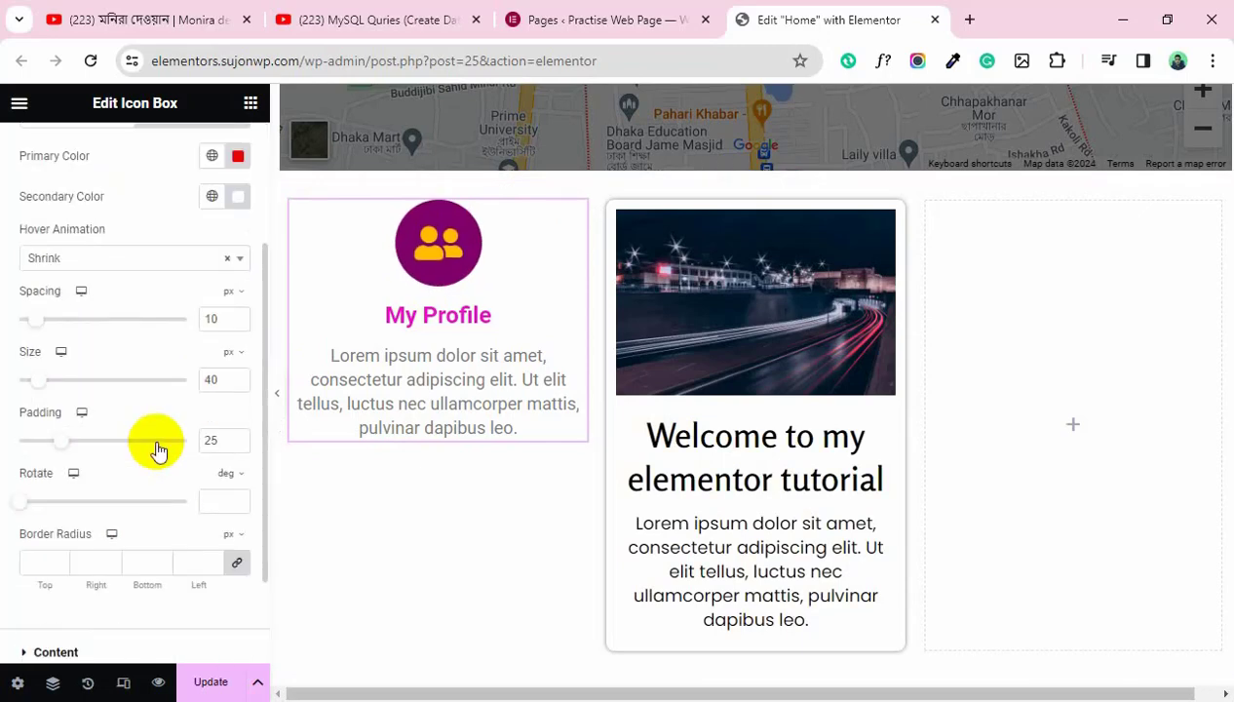
{"action": "scroll", "coordinate": [159, 450], "scroll_direction": "down", "scroll_amount": 1}
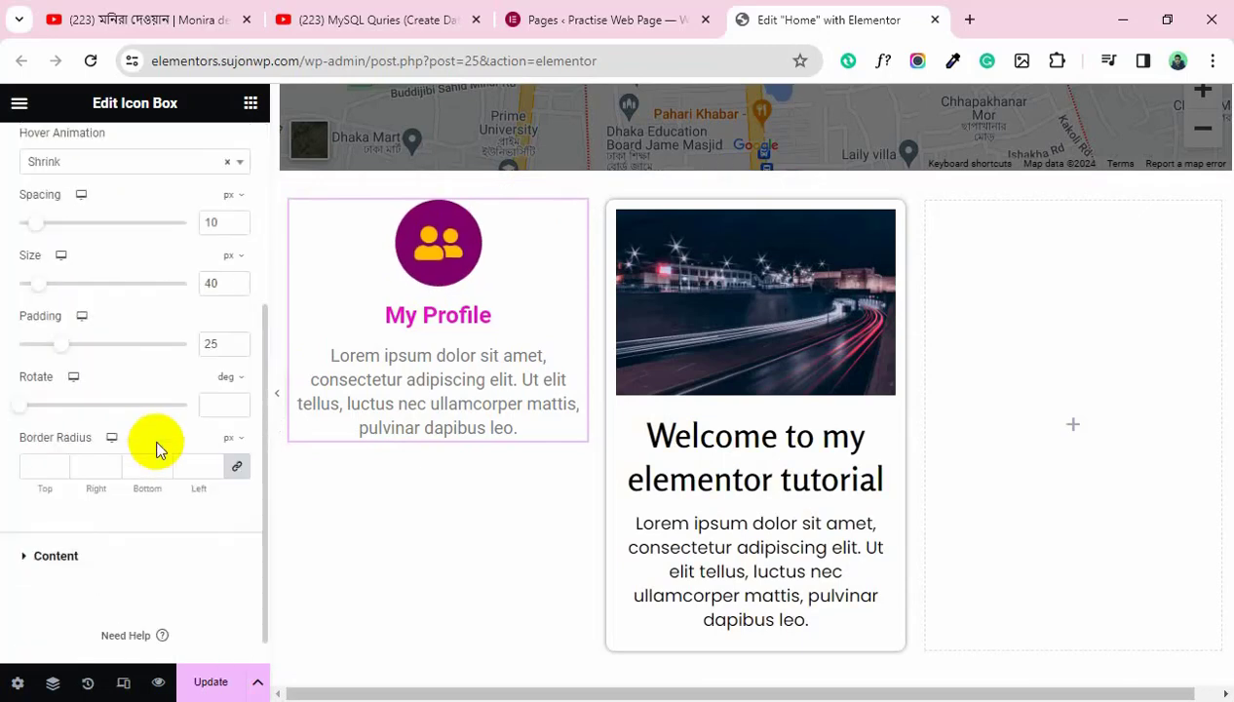
{"action": "left_click", "coordinate": [58, 557]}
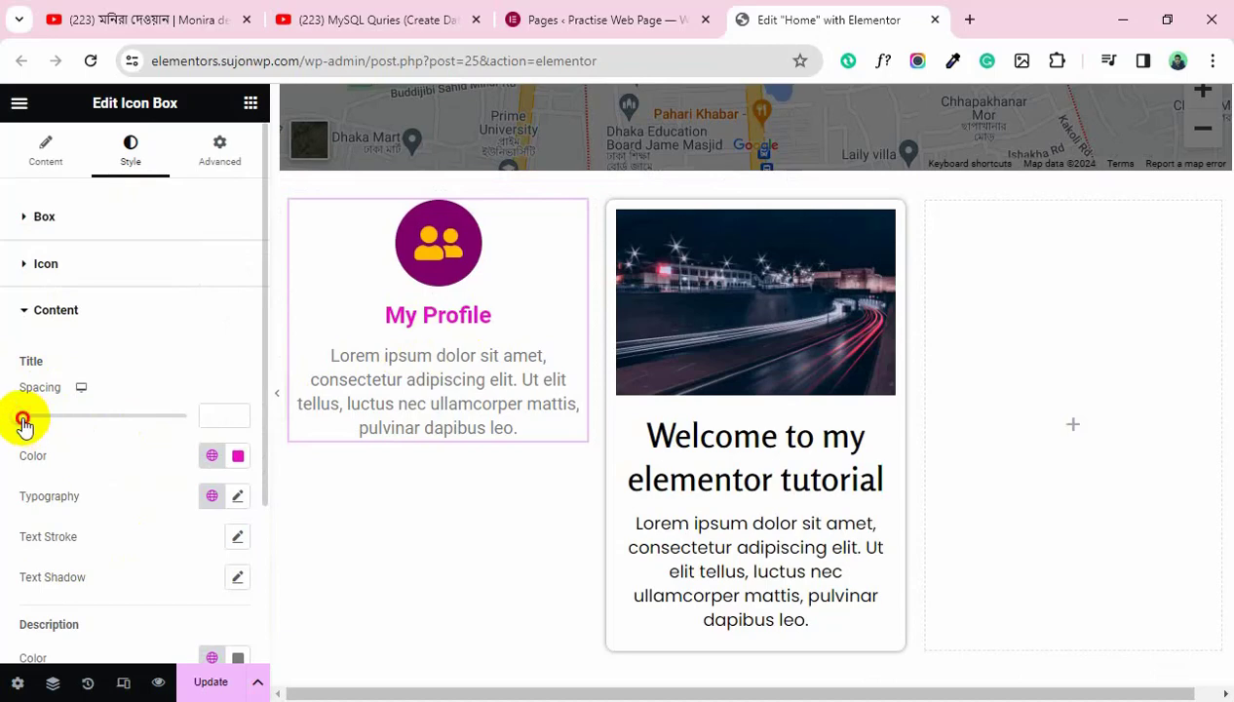
{"action": "left_click_drag", "start_coordinate": [22, 421], "coordinate": [51, 429]}
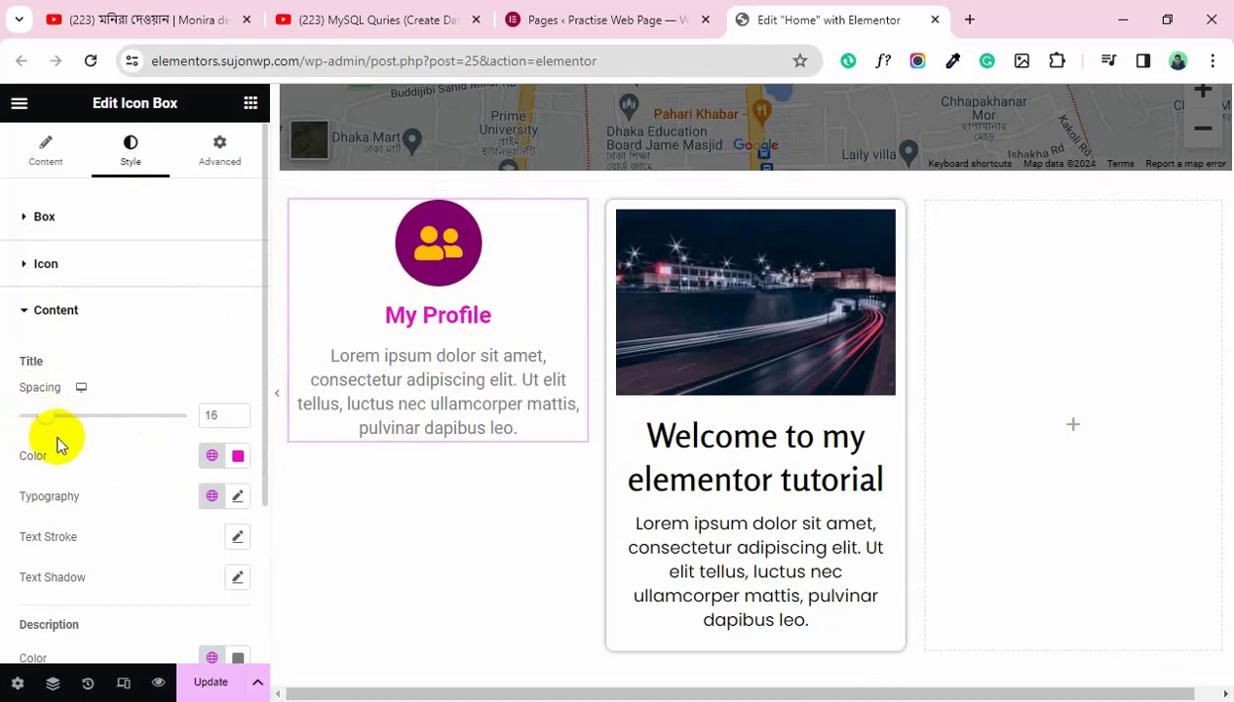
Set the icon box title's color to black (#000000)
{"action": "left_click", "coordinate": [238, 456]}
{"action": "left_click_drag", "start_coordinate": [276, 323], "coordinate": [348, 350]}
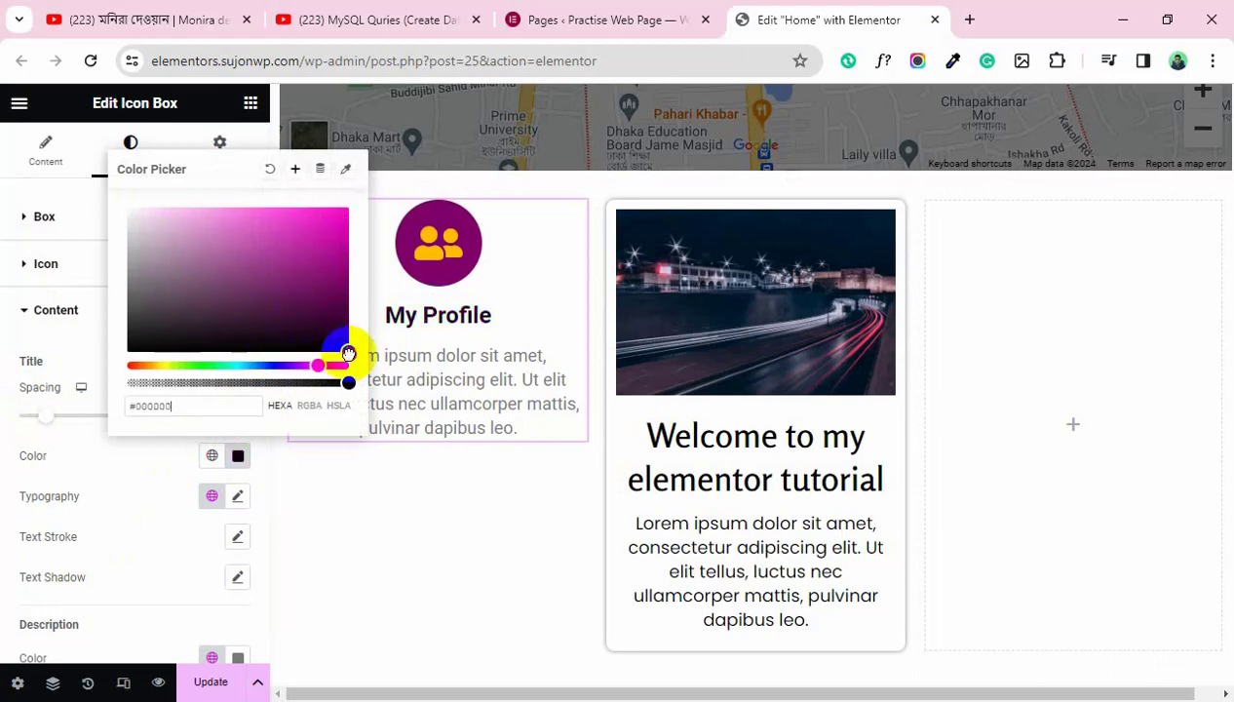
{"action": "left_click", "coordinate": [133, 475]}
Set the title's font family to Roboto Flex and its font size to 35 px
{"action": "left_click", "coordinate": [234, 498]}
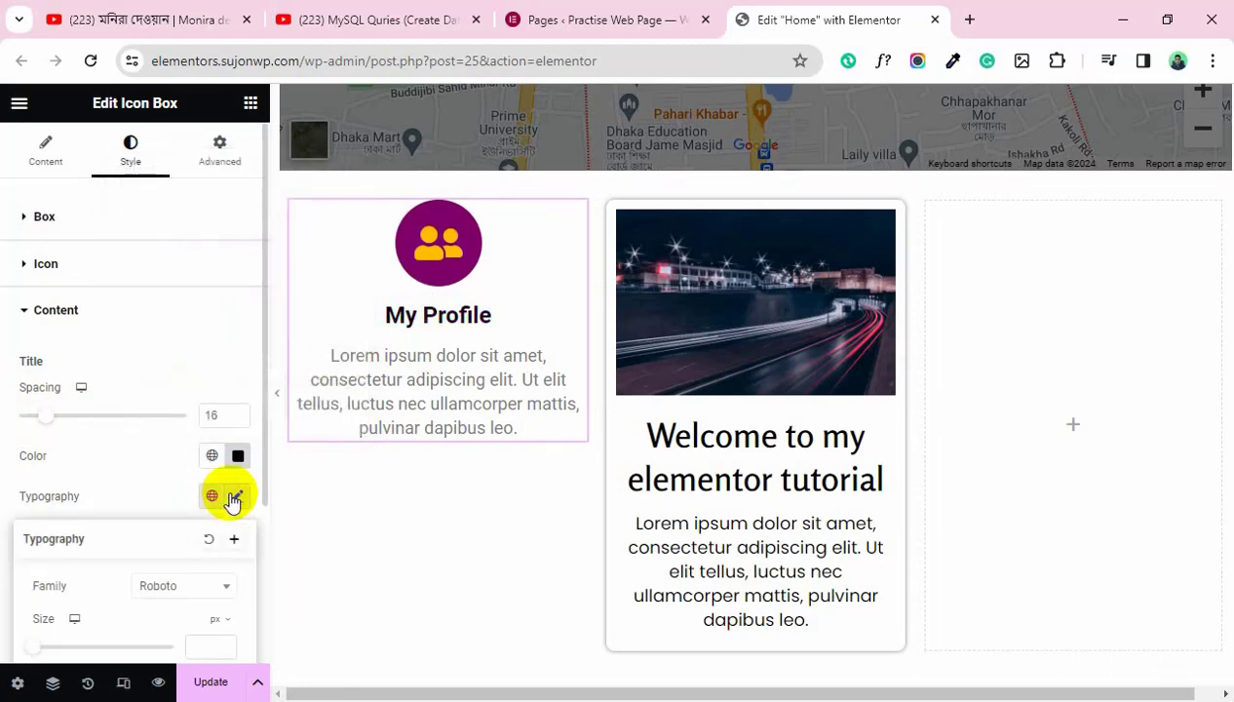
{"action": "left_click", "coordinate": [175, 588]}
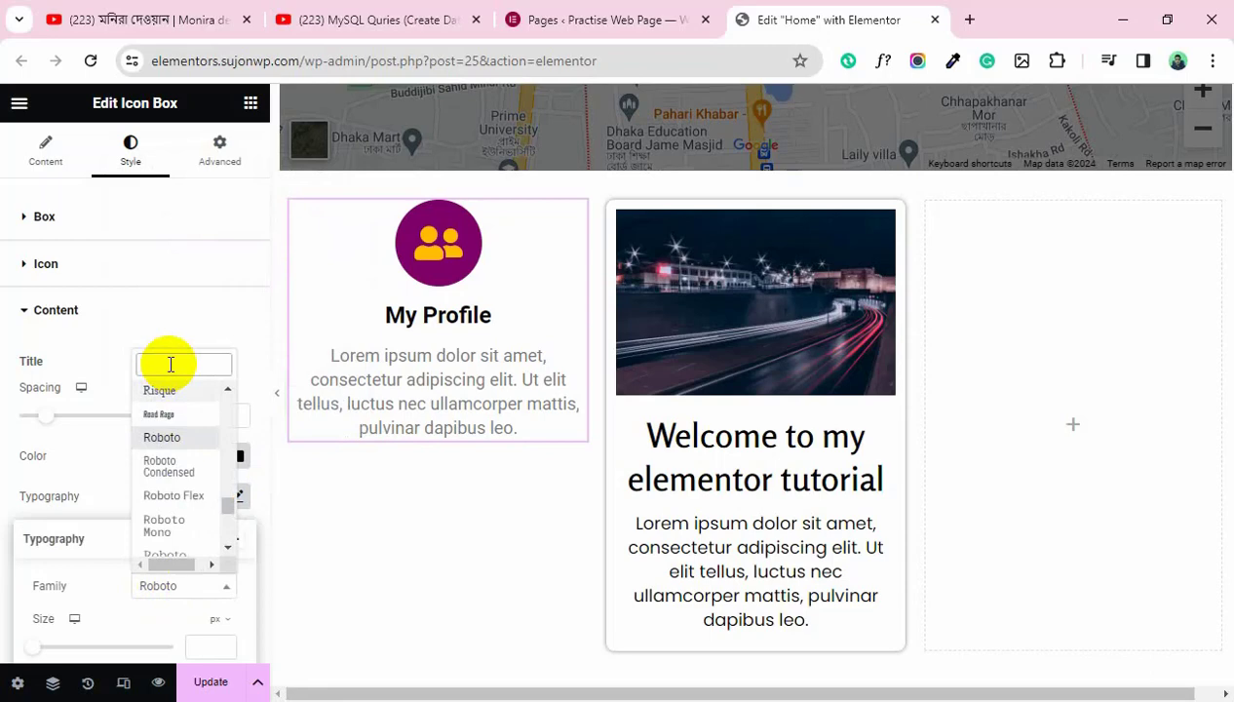
{"action": "left_click", "coordinate": [190, 495]}
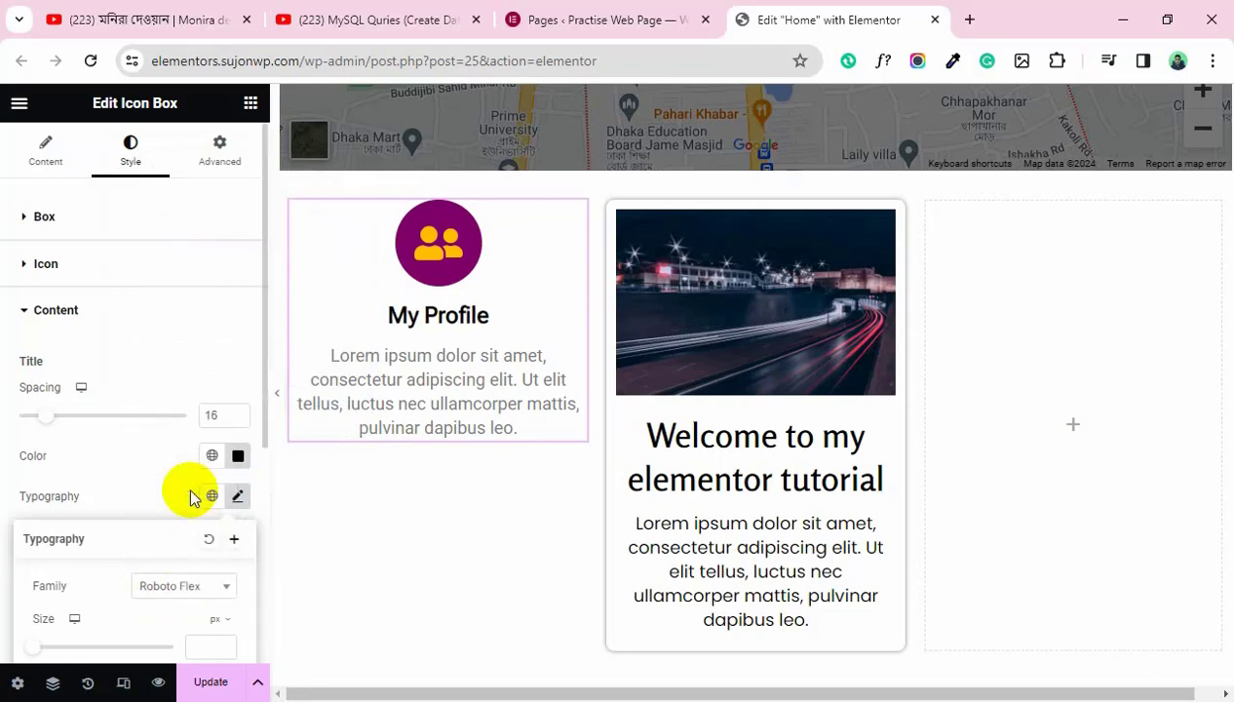
{"action": "scroll", "coordinate": [197, 560], "scroll_direction": "down", "scroll_amount": 1}
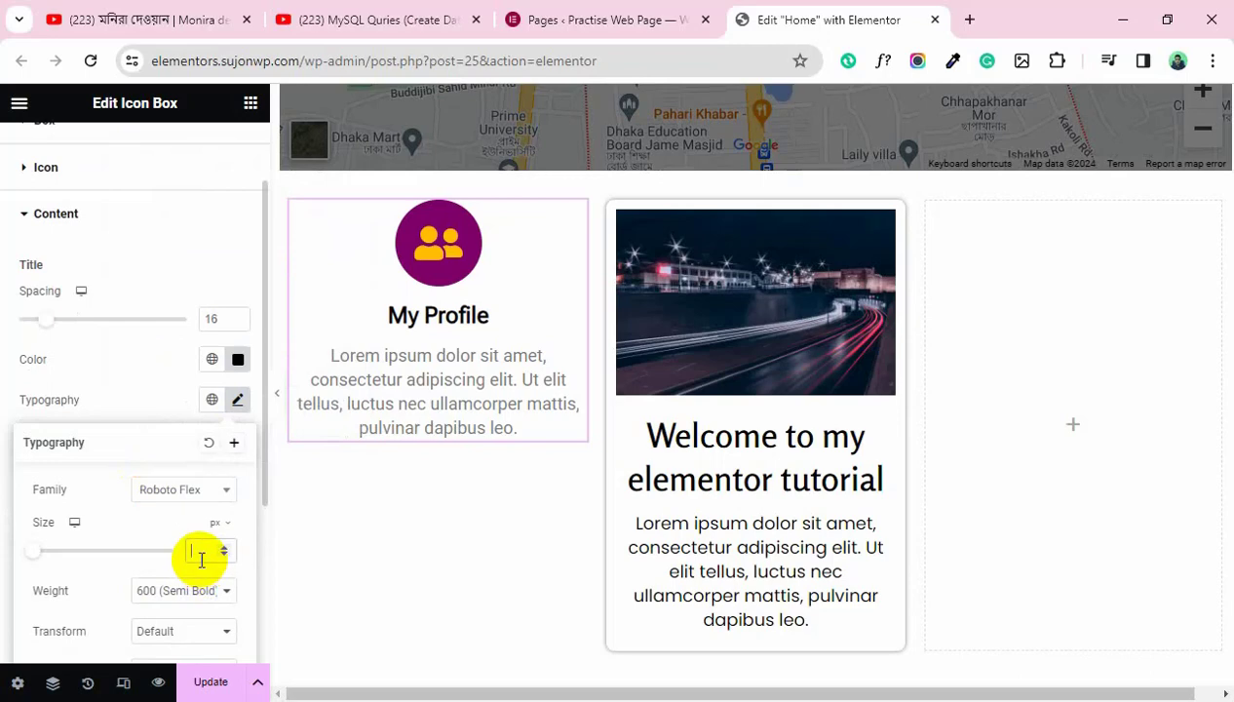
{"action": "type", "text": "35"}
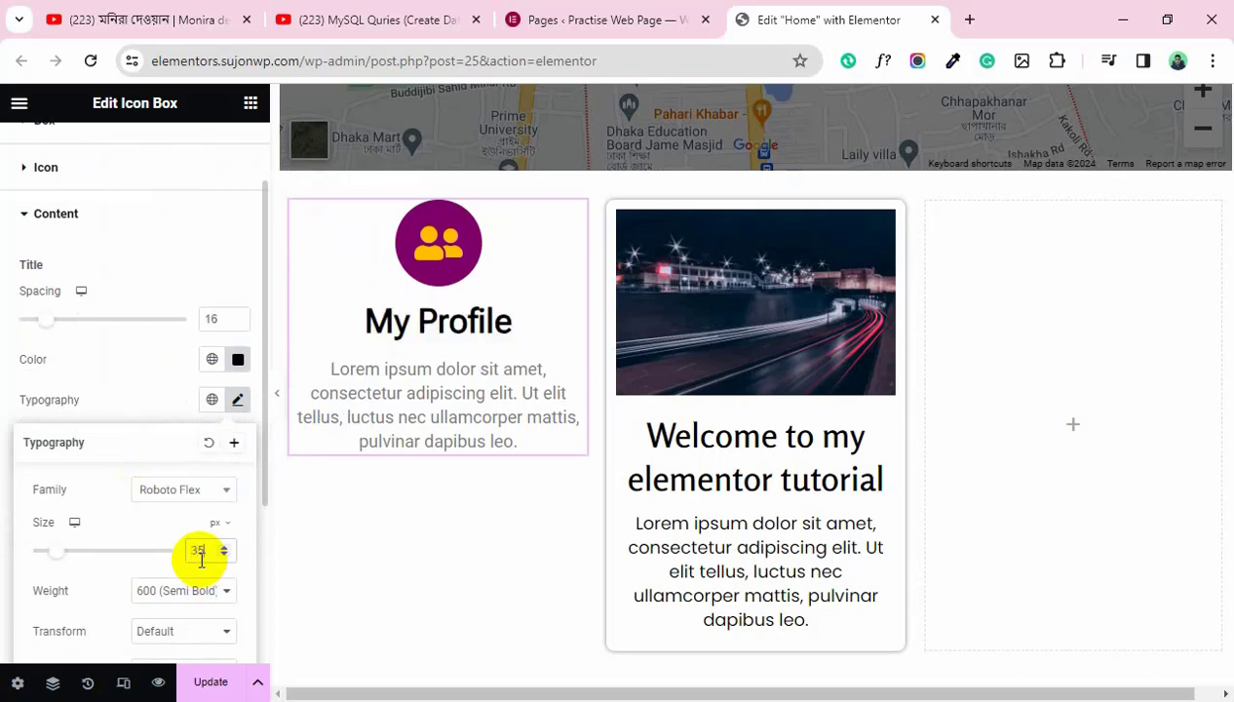
Set the title's text transform to Capitalize and its font style to Normal
{"action": "scroll", "coordinate": [185, 551], "scroll_direction": "down", "scroll_amount": 1}
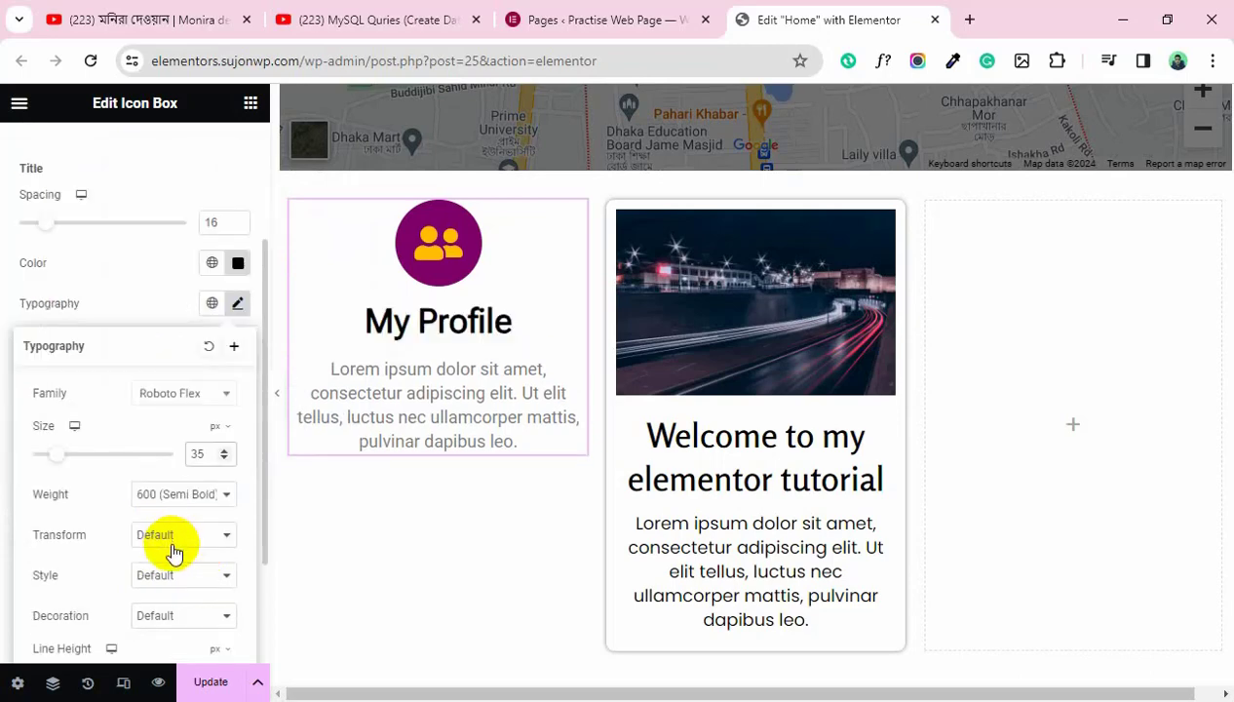
{"action": "scroll", "coordinate": [160, 543], "scroll_direction": "down", "scroll_amount": 1}
{"action": "left_click", "coordinate": [156, 441]}
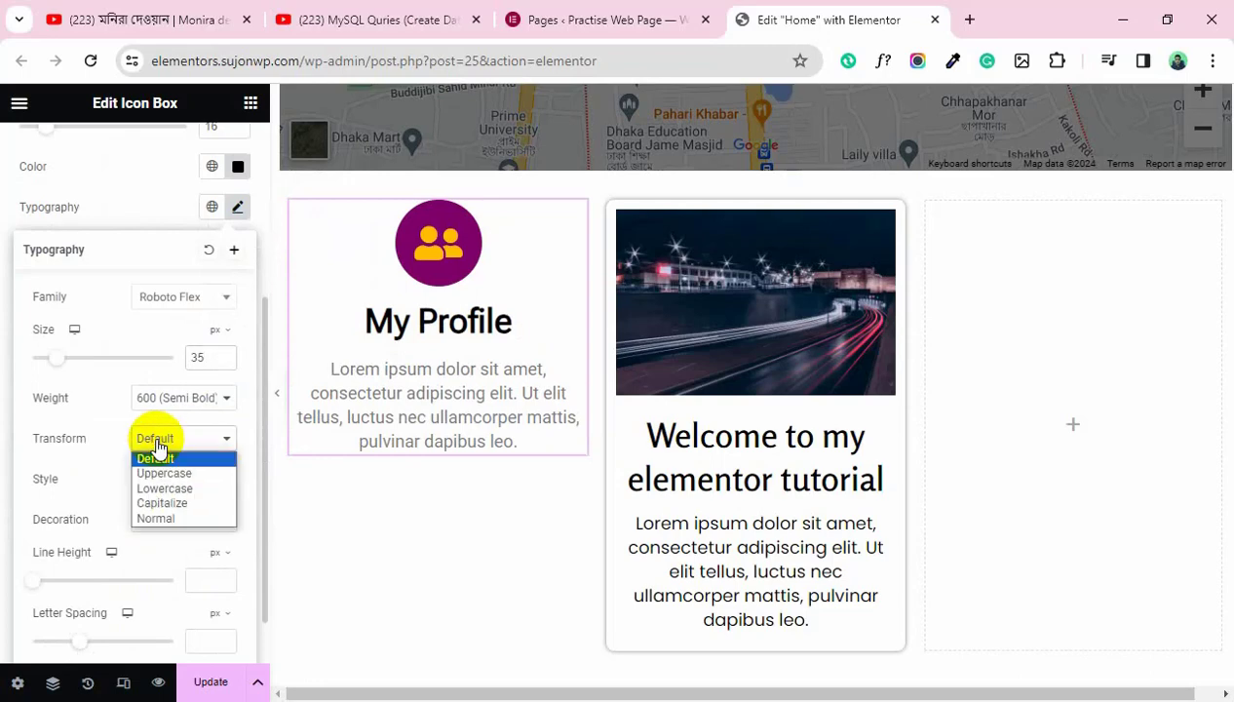
{"action": "left_click", "coordinate": [180, 502]}
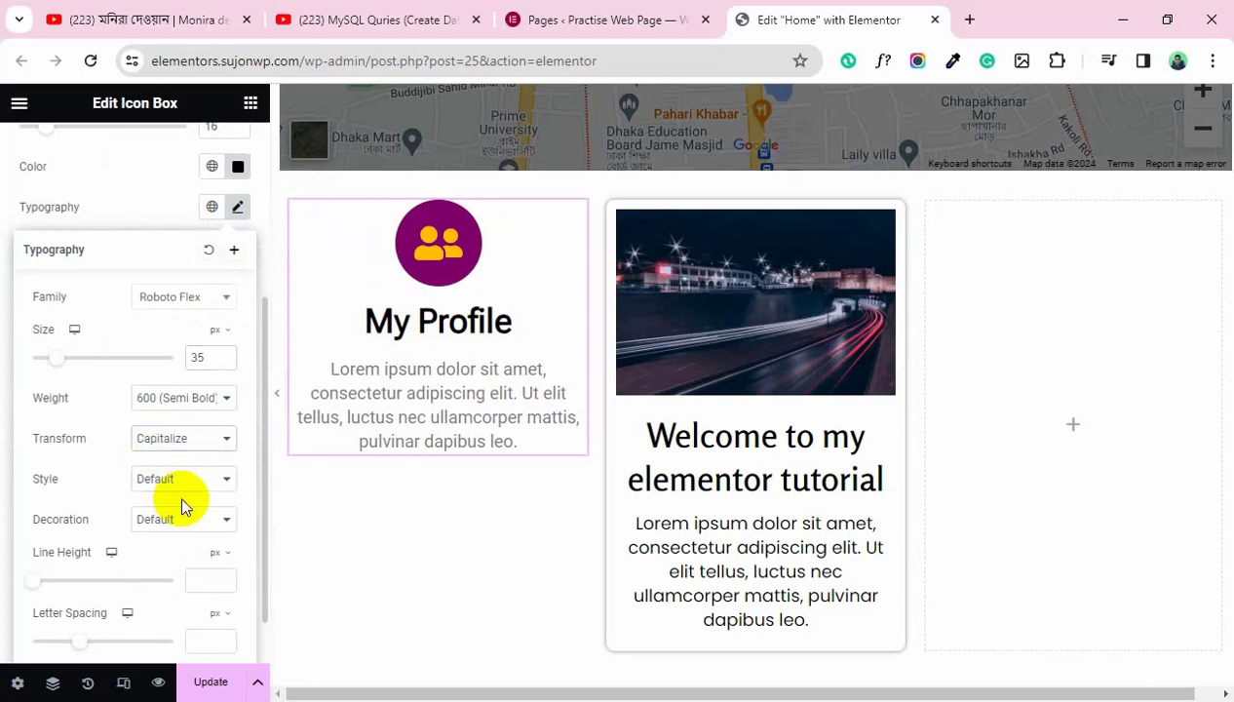
{"action": "left_click", "coordinate": [179, 478]}
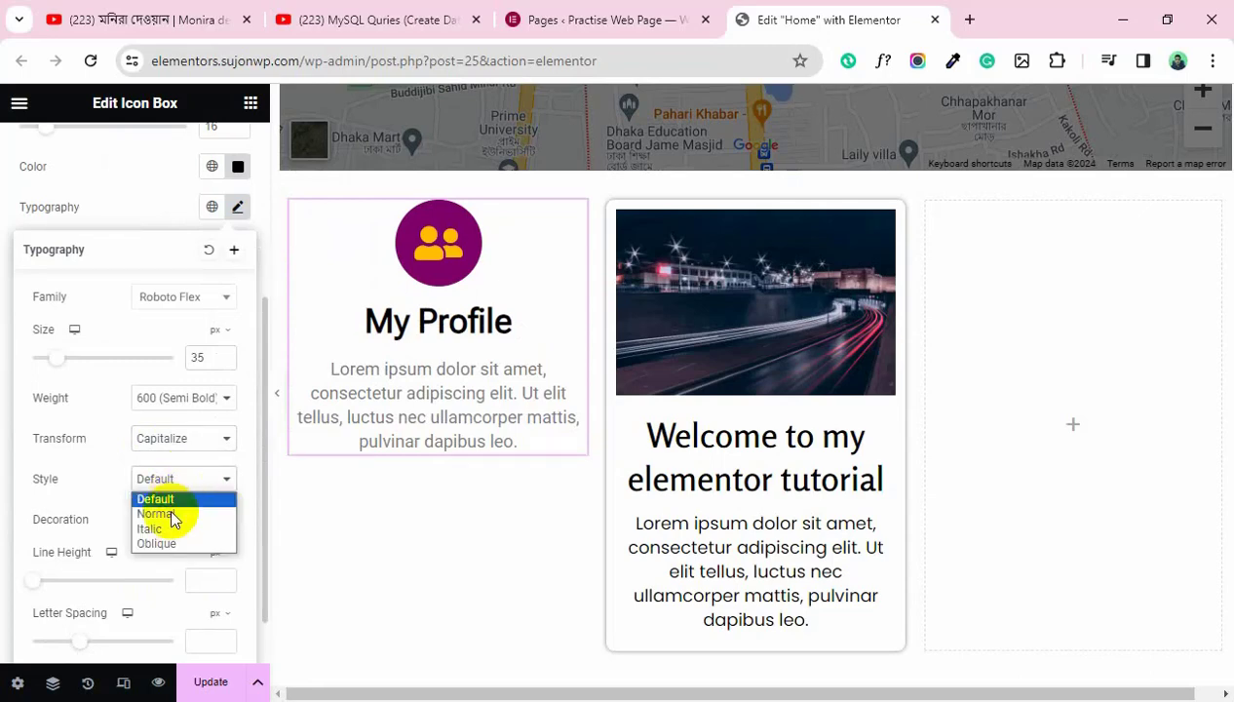
{"action": "left_click", "coordinate": [158, 512]}
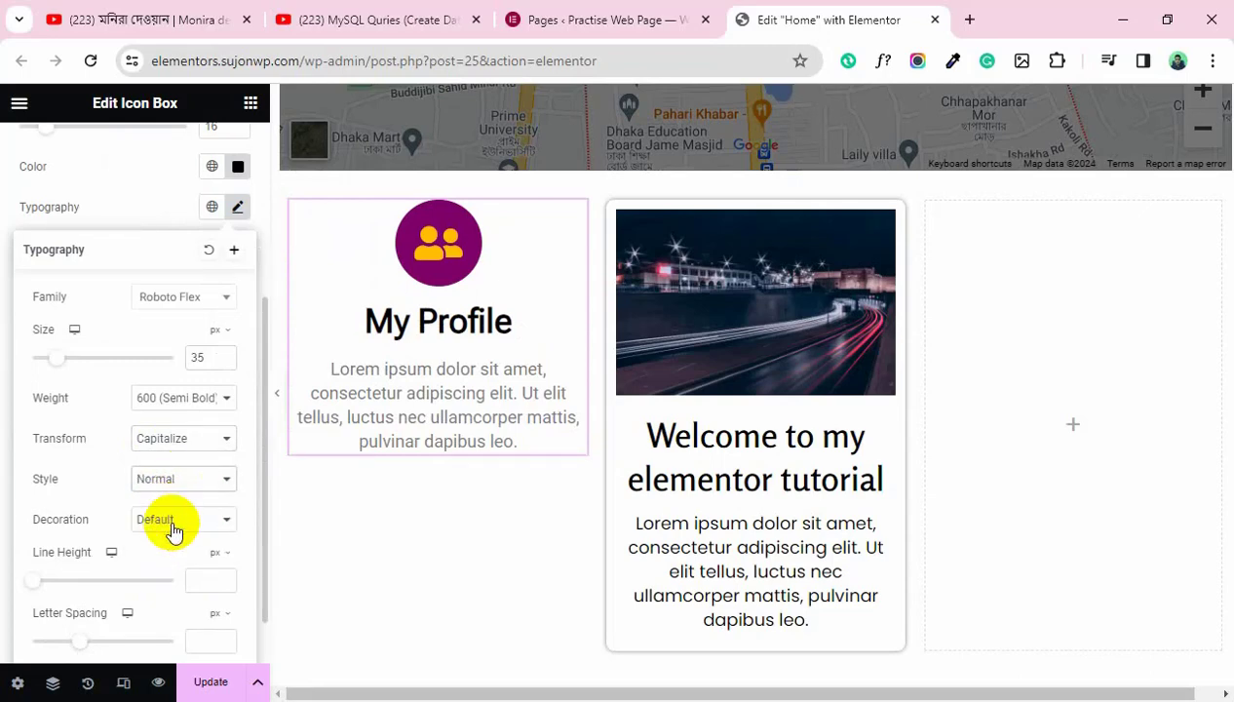
Set the title's text decoration to None and its line height to 45 px
{"action": "left_click", "coordinate": [172, 526]}
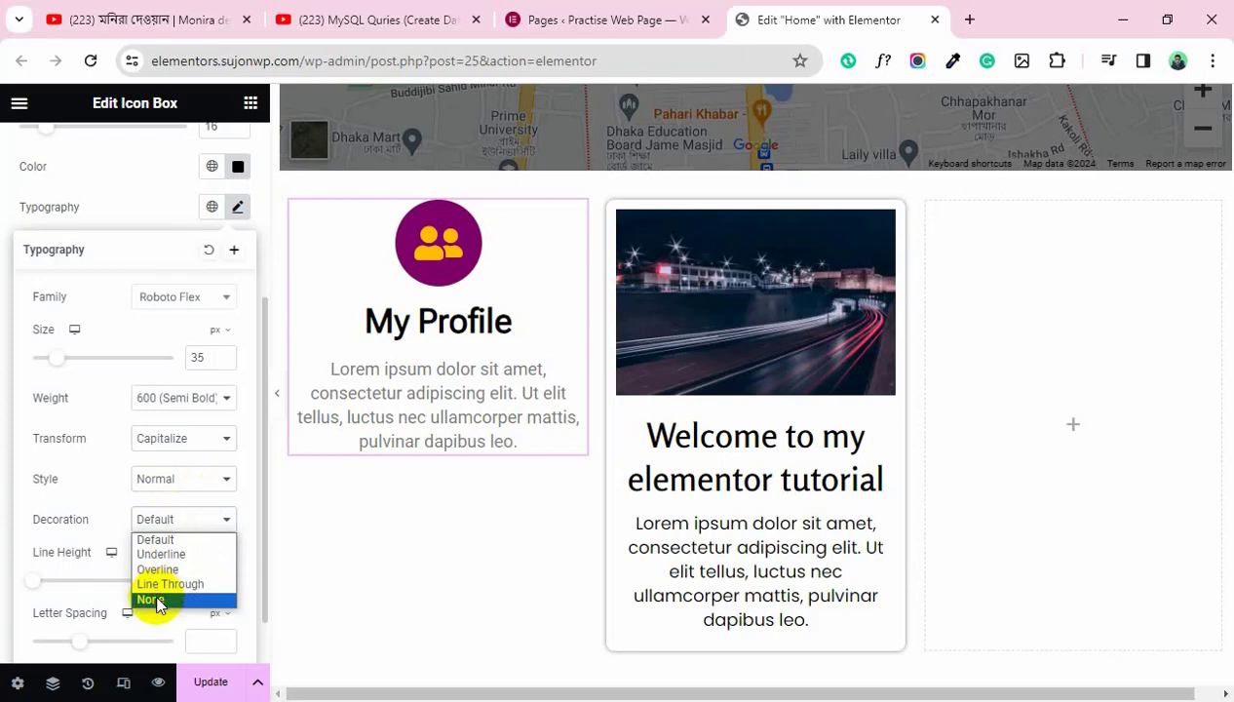
{"action": "left_click", "coordinate": [156, 600]}
{"action": "left_click", "coordinate": [201, 579]}
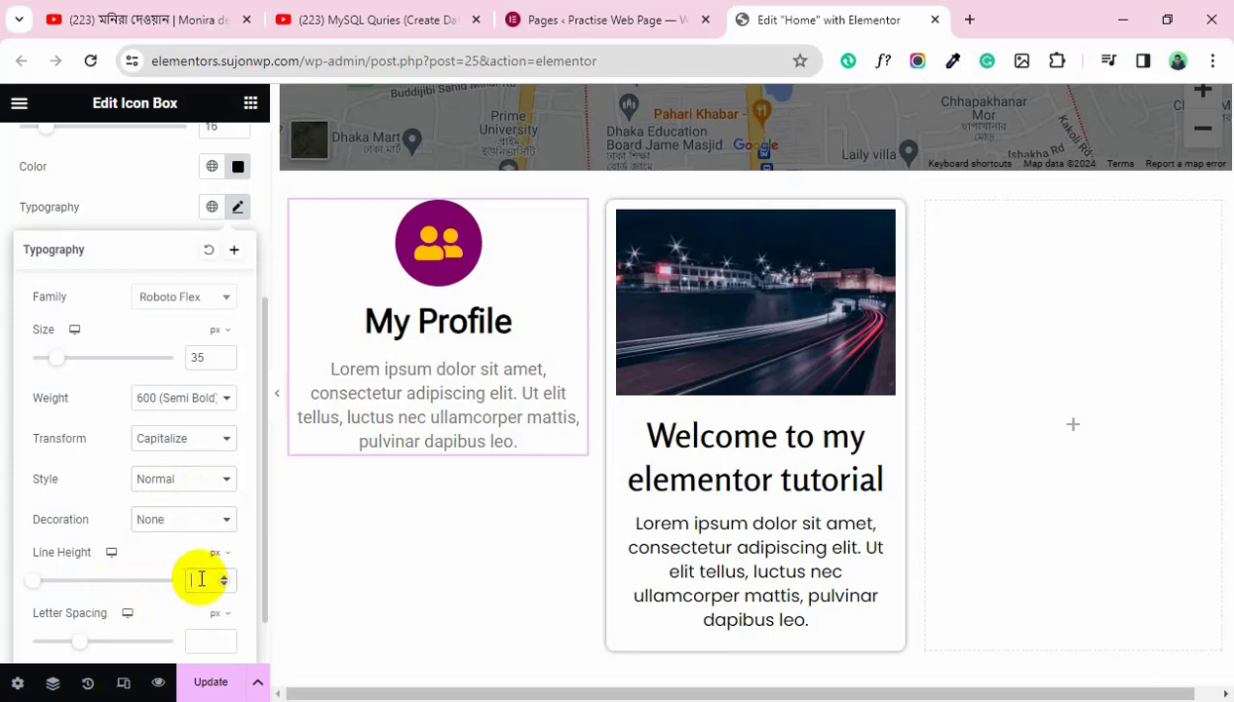
{"action": "type", "text": "45"}
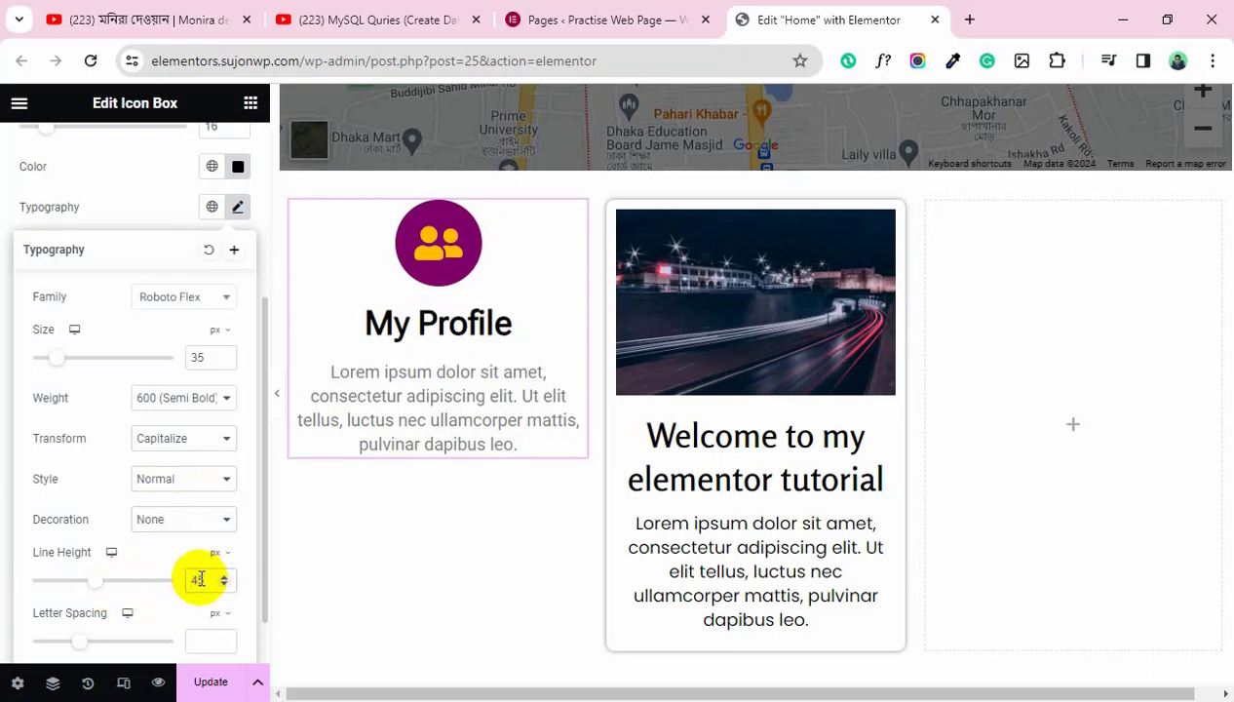
Set the title's word spacing to 0 px and close its typography settings
{"action": "scroll", "coordinate": [133, 559], "scroll_direction": "down", "scroll_amount": 1}
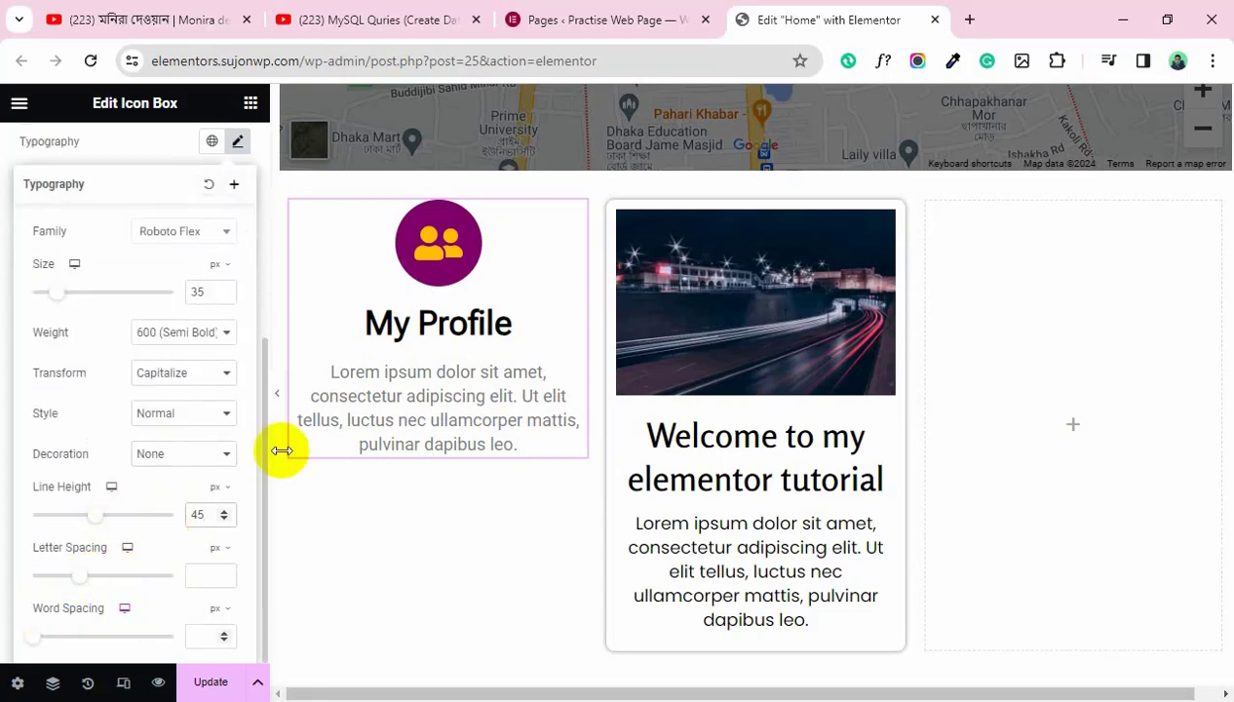
{"action": "mouse_move", "coordinate": [34, 636]}
{"action": "left_mouse_down"}
{"action": "mouse_move", "coordinate": [63, 637]}
{"action": "mouse_move", "coordinate": [20, 639]}
{"action": "left_mouse_up"}
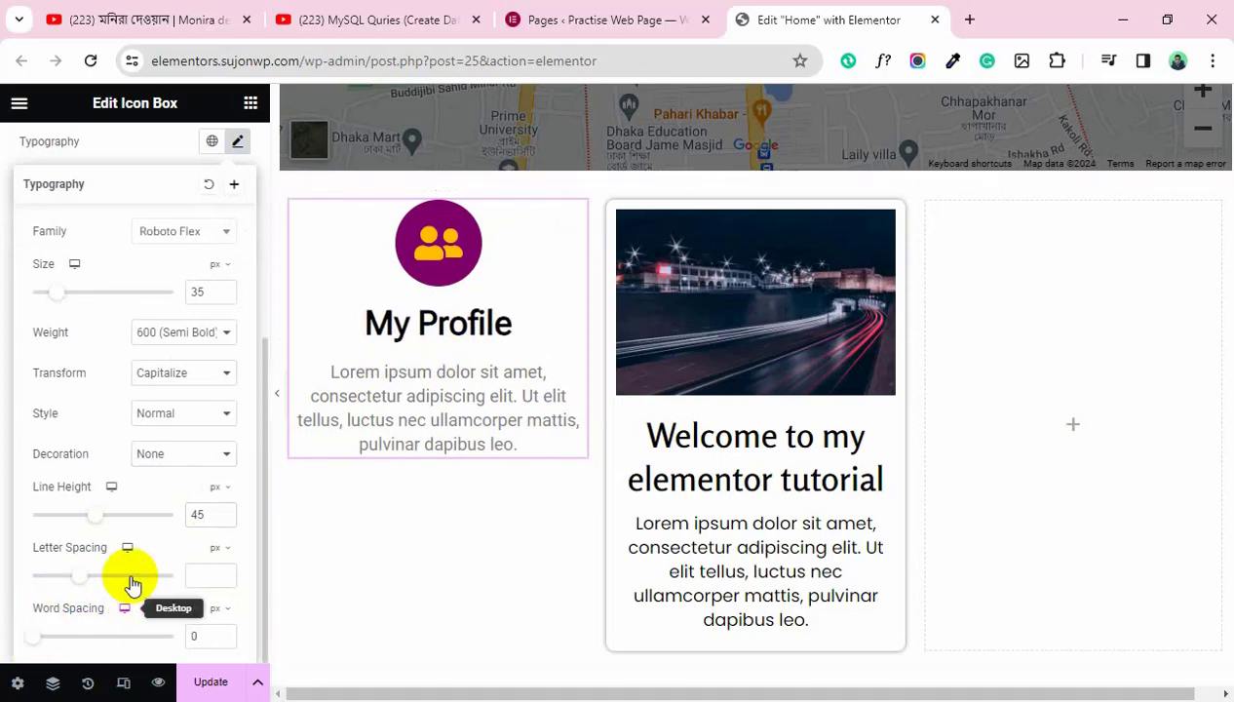
{"action": "scroll", "coordinate": [153, 220], "scroll_direction": "up", "scroll_amount": 1}
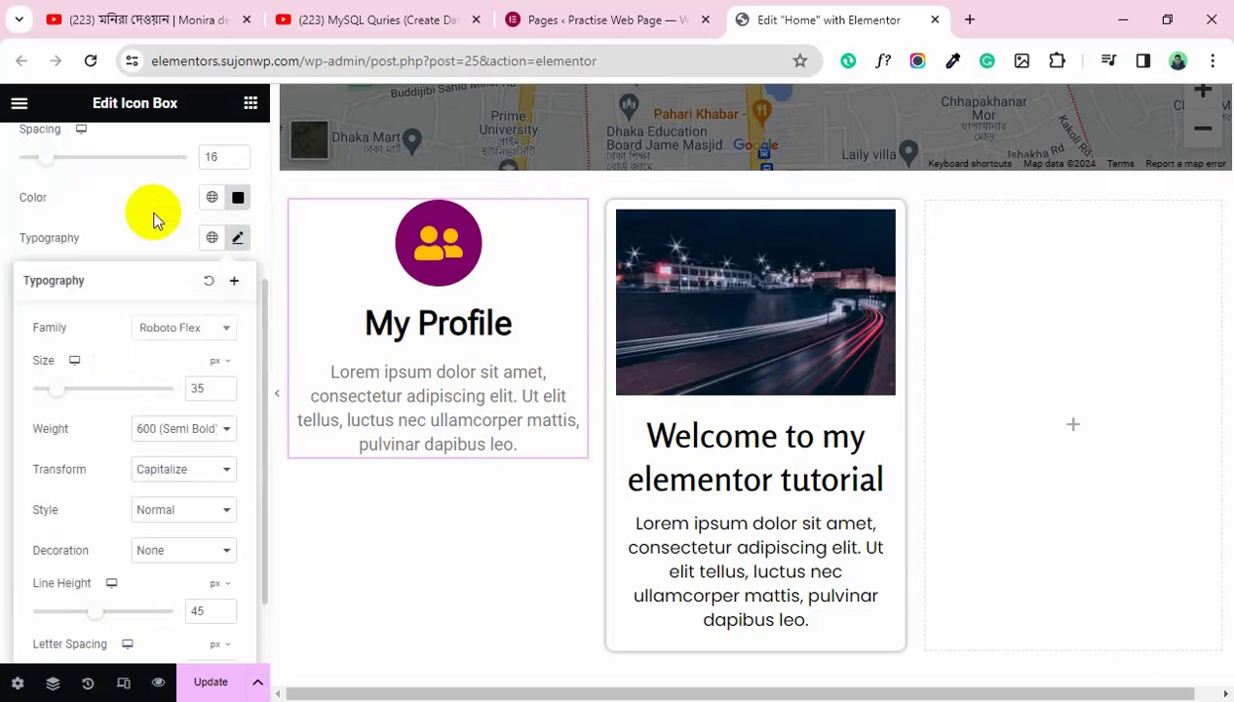
{"action": "left_click", "coordinate": [237, 238]}
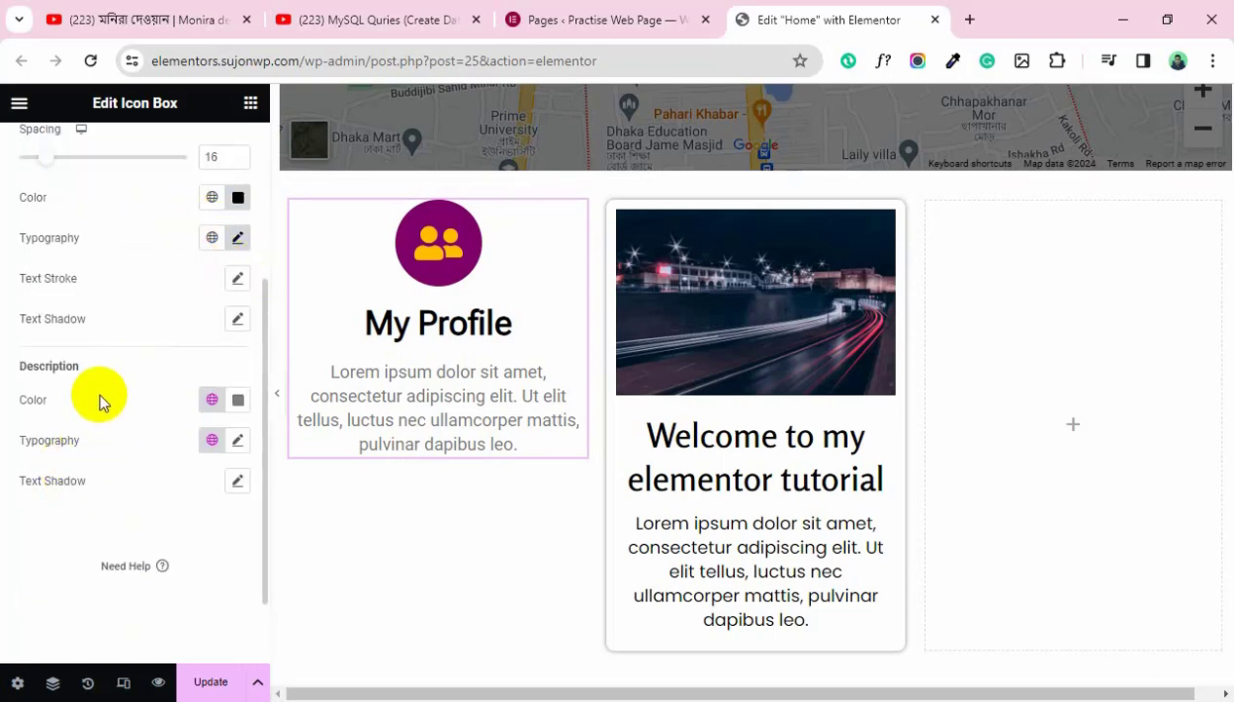
Set the icon box description's color to black (#000000)
{"action": "left_click", "coordinate": [238, 400]}
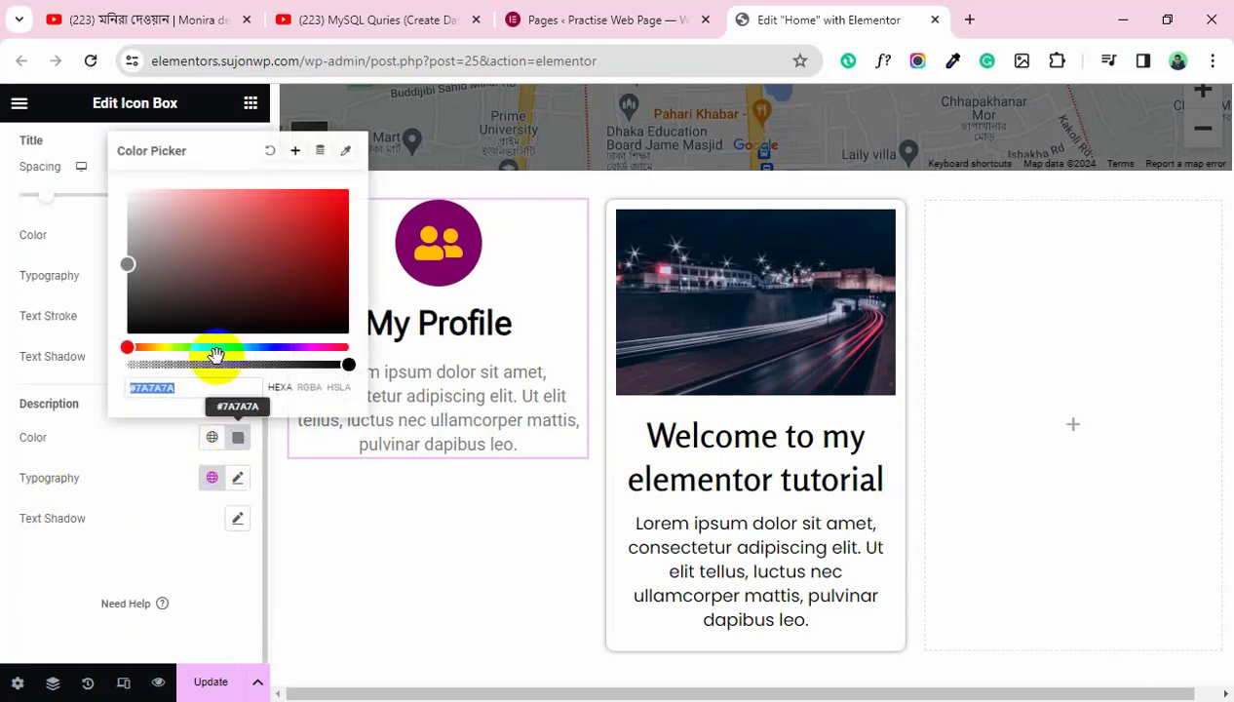
{"action": "left_click_drag", "start_coordinate": [306, 324], "coordinate": [352, 350]}
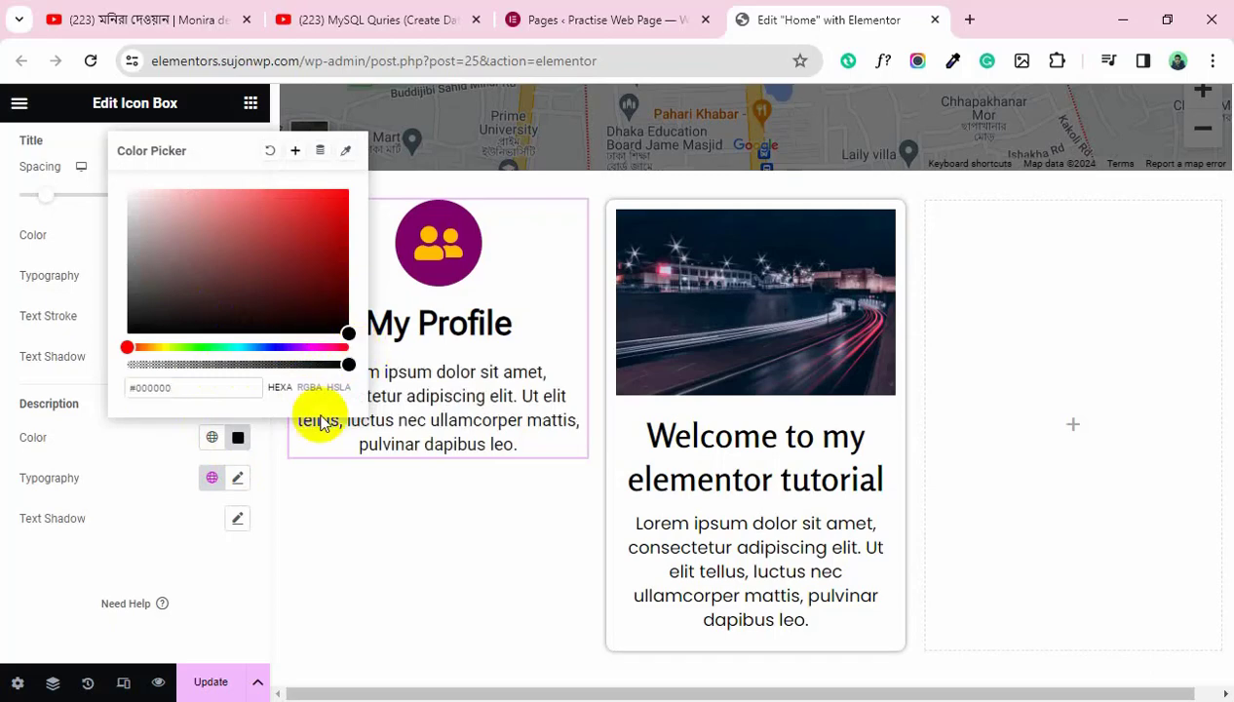
{"action": "left_click", "coordinate": [124, 477]}
Set the description's font family to Poppins and its font size to 16 px
{"action": "left_click", "coordinate": [238, 477]}
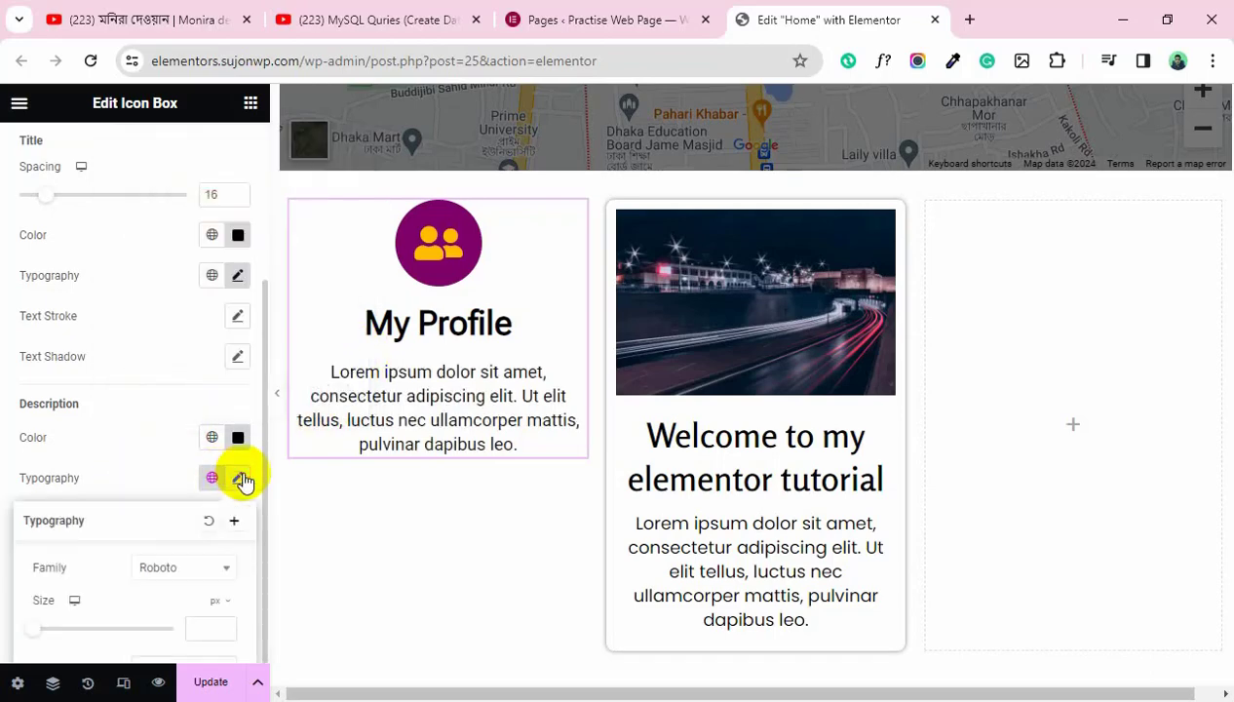
{"action": "left_click", "coordinate": [192, 573]}
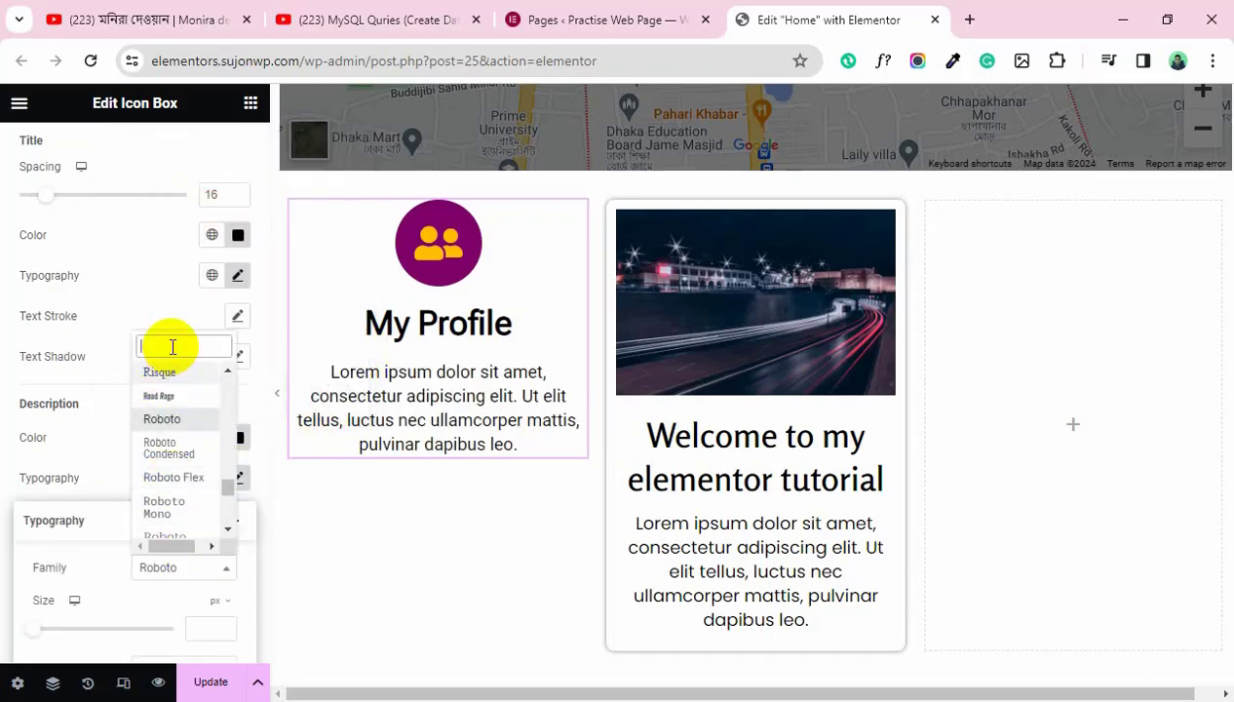
{"action": "type", "text": "popp"}
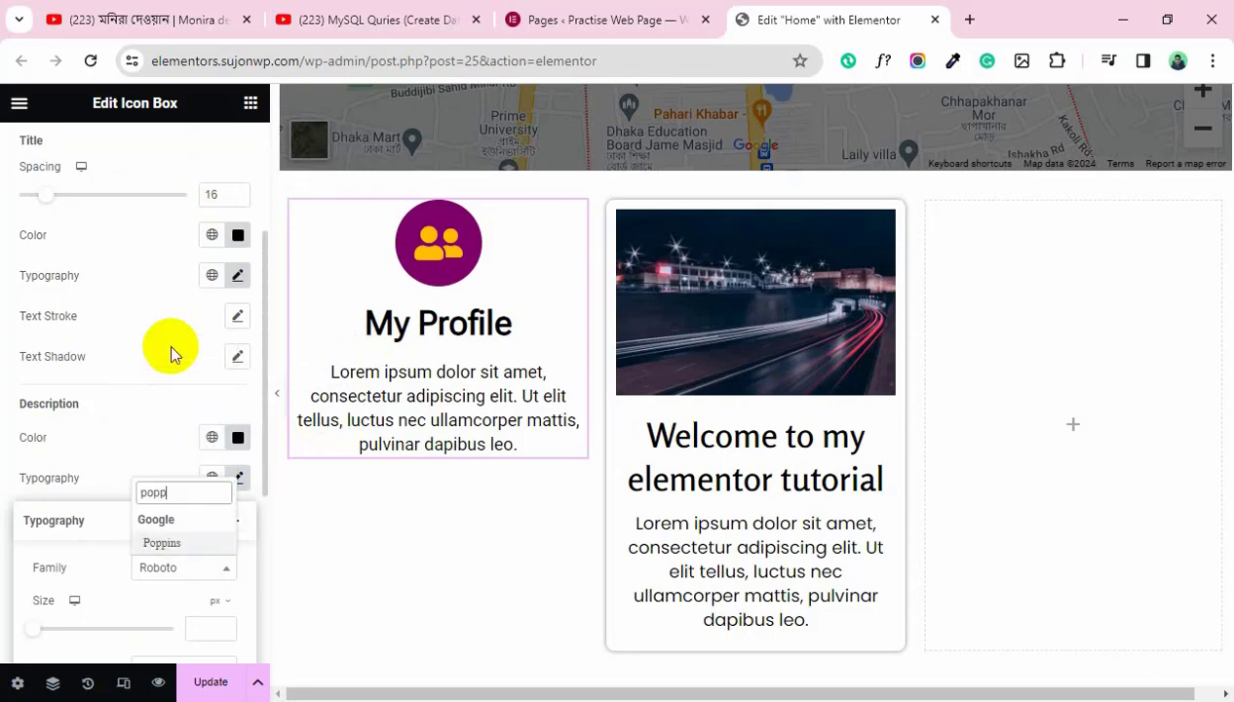
{"action": "left_click", "coordinate": [159, 542]}
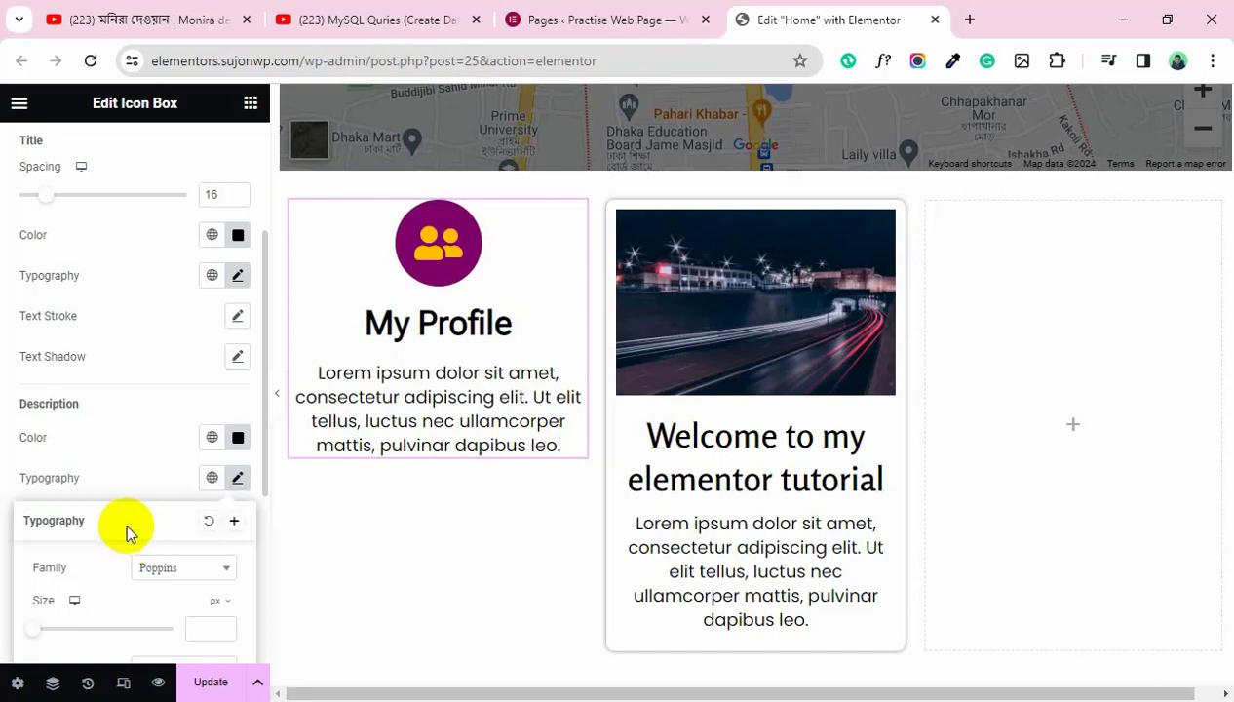
{"action": "scroll", "coordinate": [136, 546], "scroll_direction": "down", "scroll_amount": 1}
{"action": "left_click", "coordinate": [208, 534]}
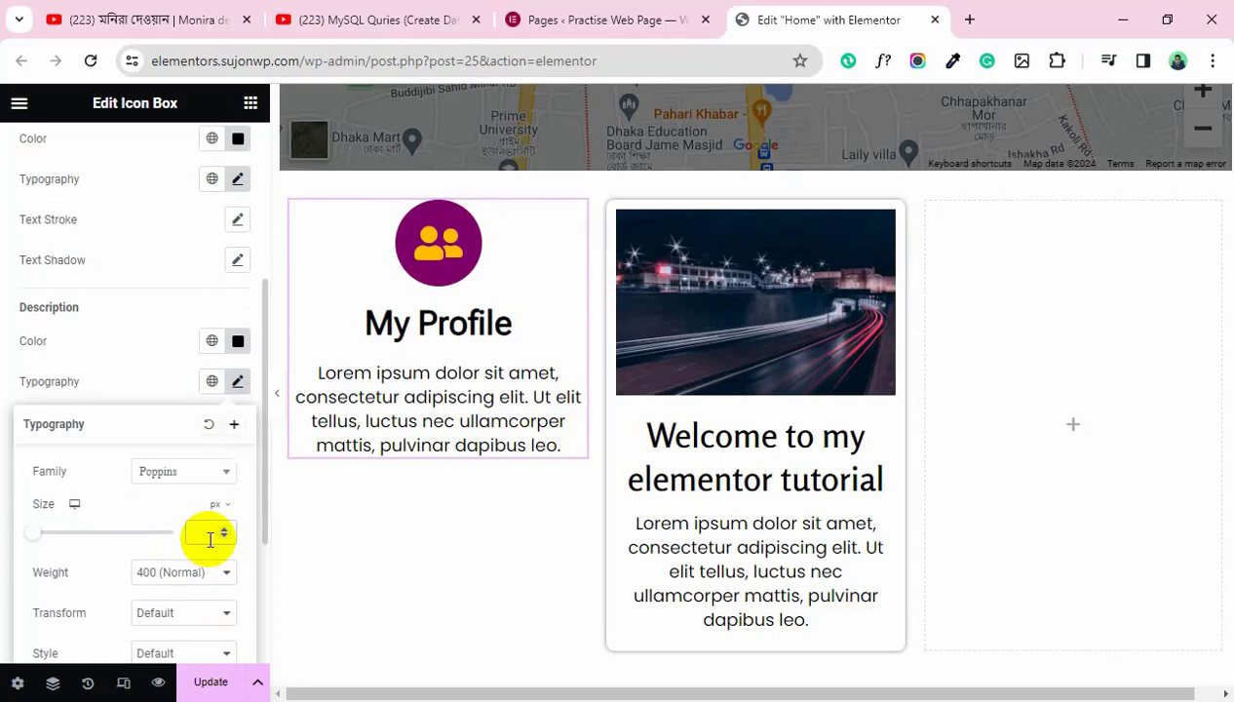
{"action": "type", "text": "16"}
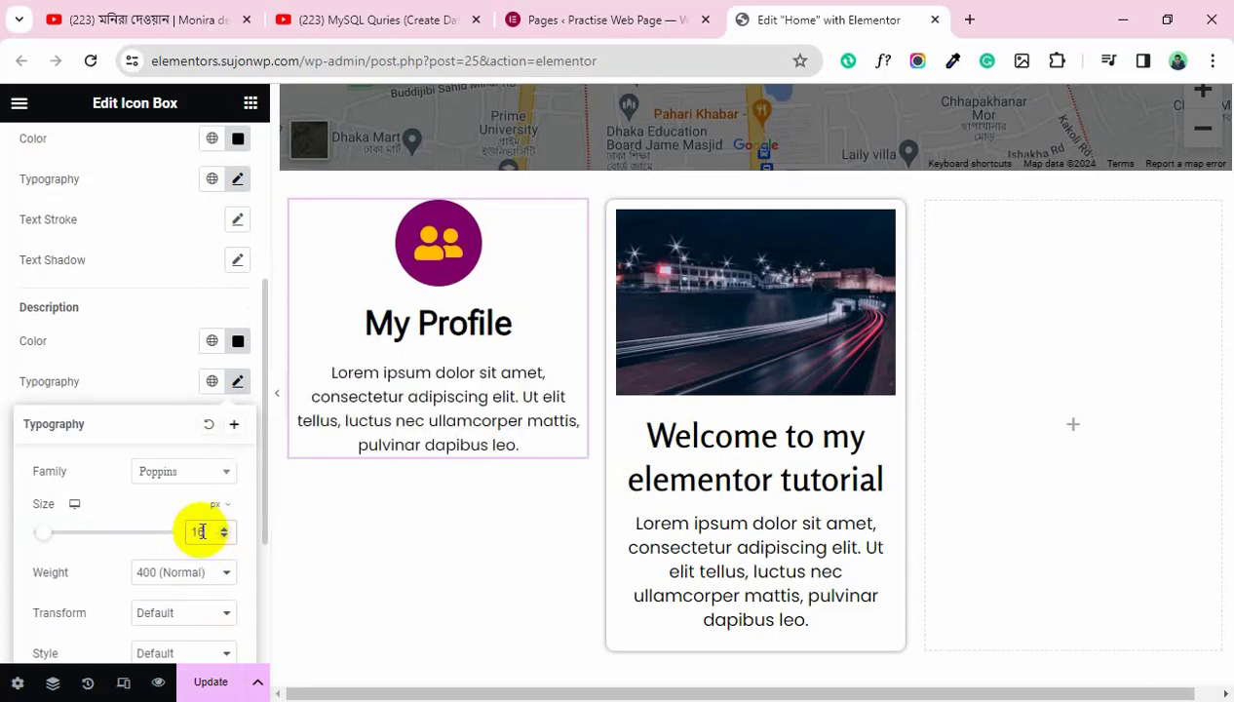
{"action": "scroll", "coordinate": [181, 589], "scroll_direction": "down", "scroll_amount": 3}
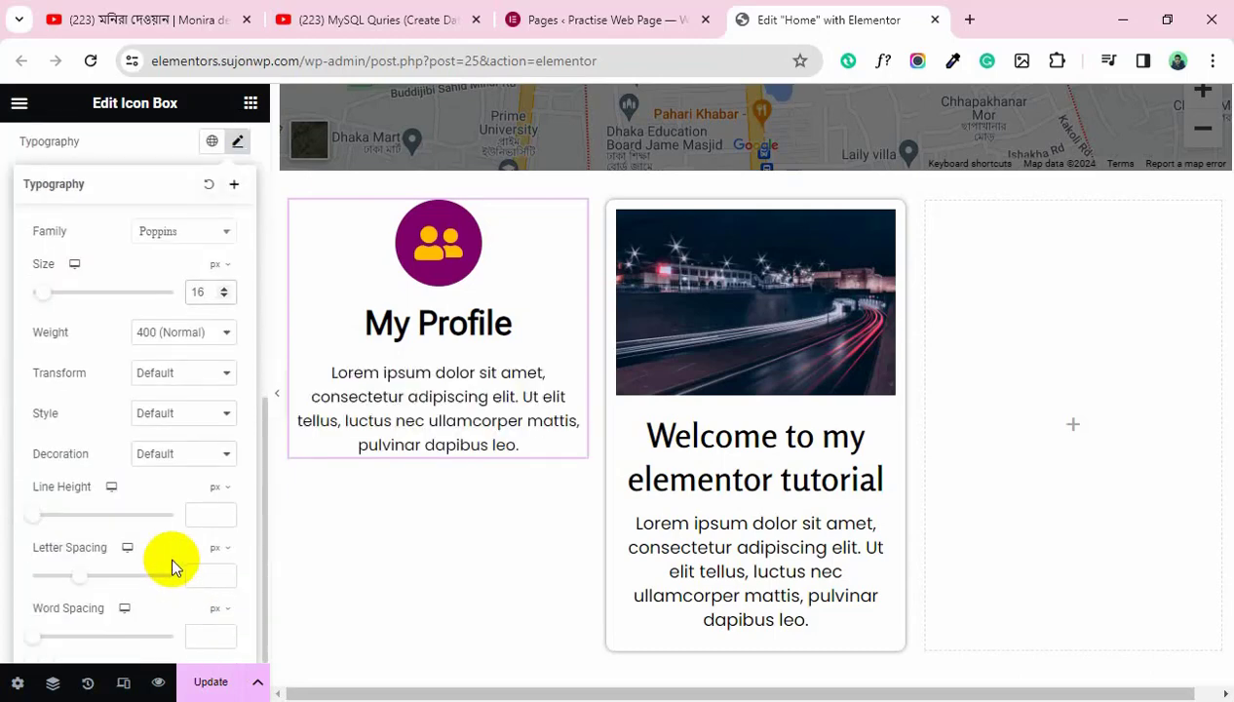
Set the icon box's padding to 20 px on all four sides
{"action": "scroll", "coordinate": [172, 546], "scroll_direction": "up", "scroll_amount": 5}
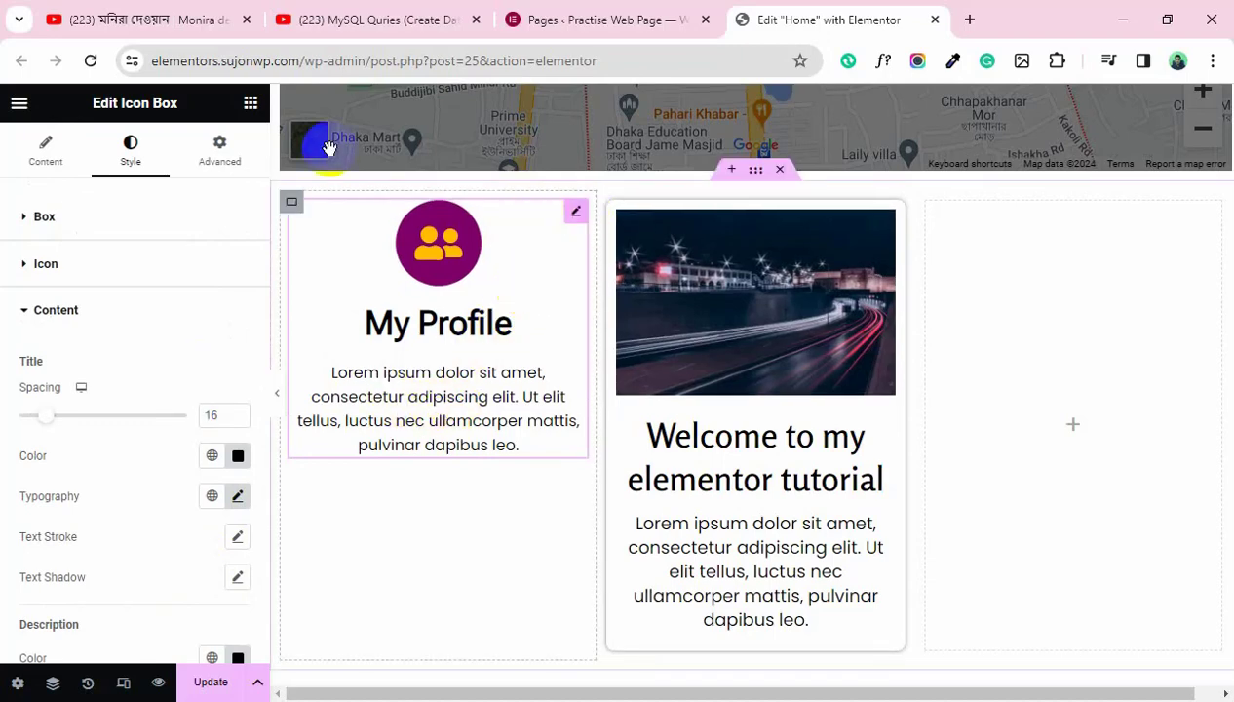
{"action": "left_click", "coordinate": [219, 148]}
{"action": "scroll", "coordinate": [133, 531], "scroll_direction": "down", "scroll_amount": 2}
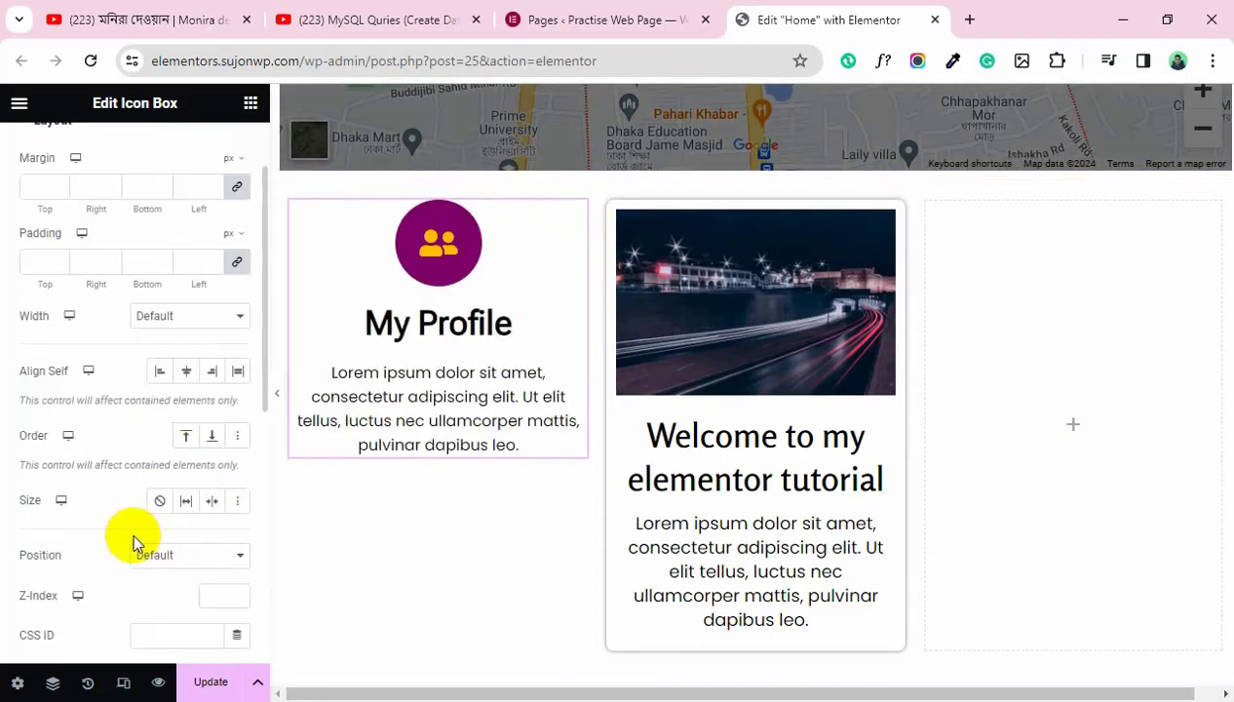
{"action": "scroll", "coordinate": [137, 492], "scroll_direction": "up", "scroll_amount": 1}
{"action": "scroll", "coordinate": [146, 485], "scroll_direction": "up", "scroll_amount": 1}
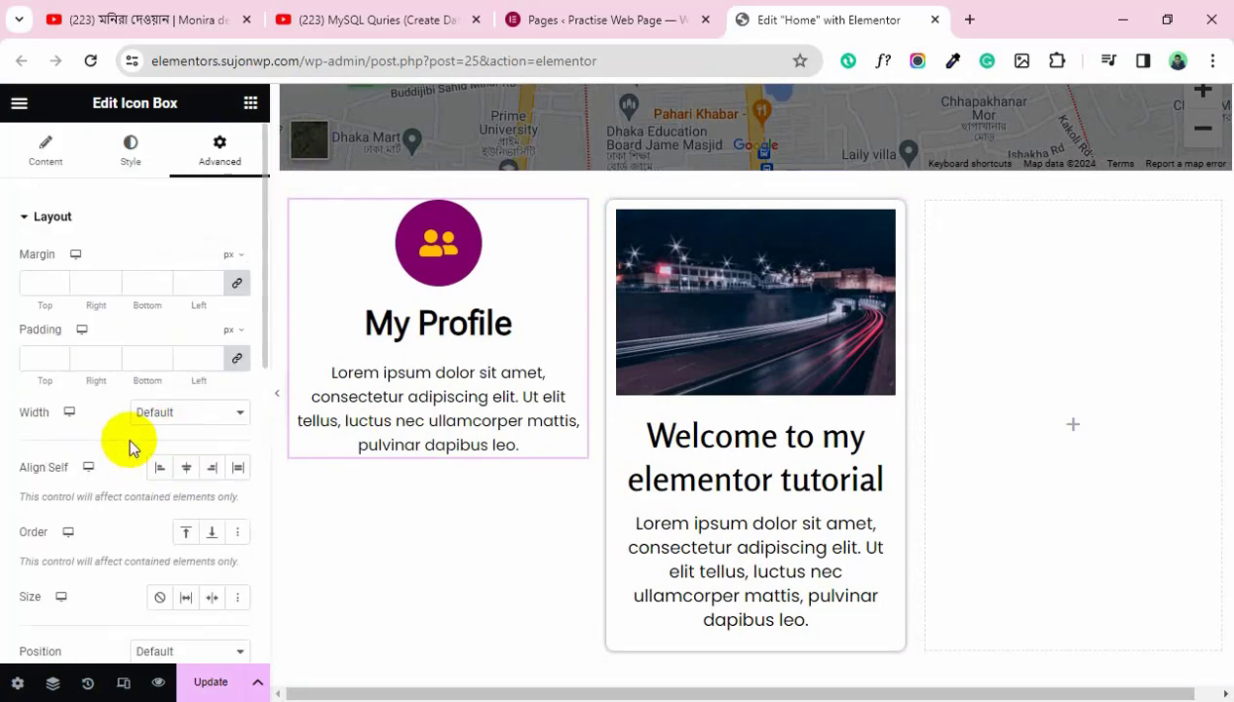
{"action": "left_click", "coordinate": [31, 358]}
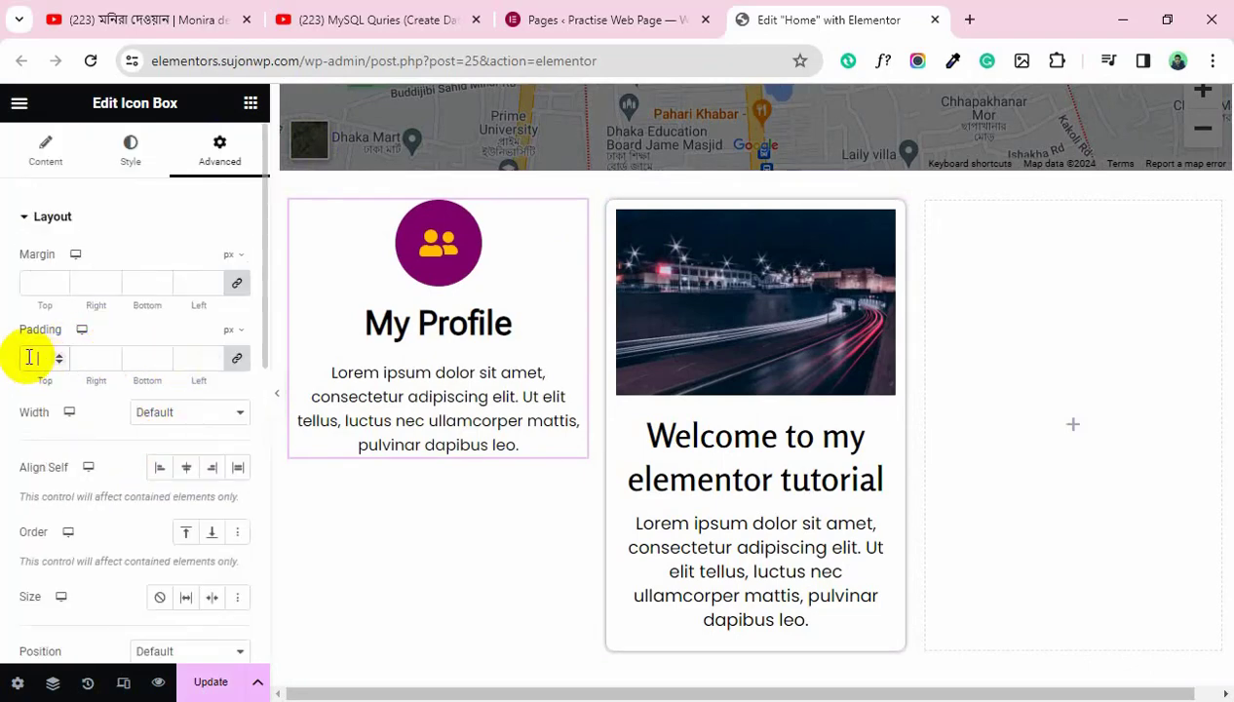
{"action": "type", "text": "20"}
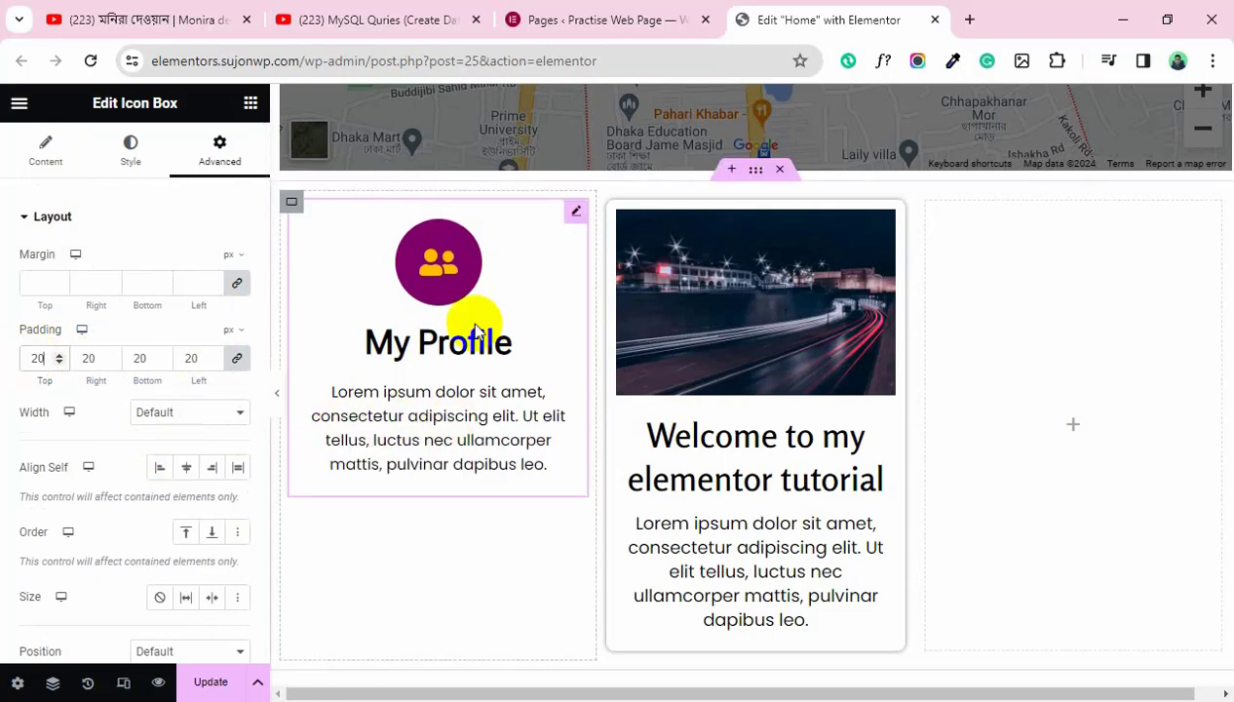
{"action": "left_click", "coordinate": [577, 215]}
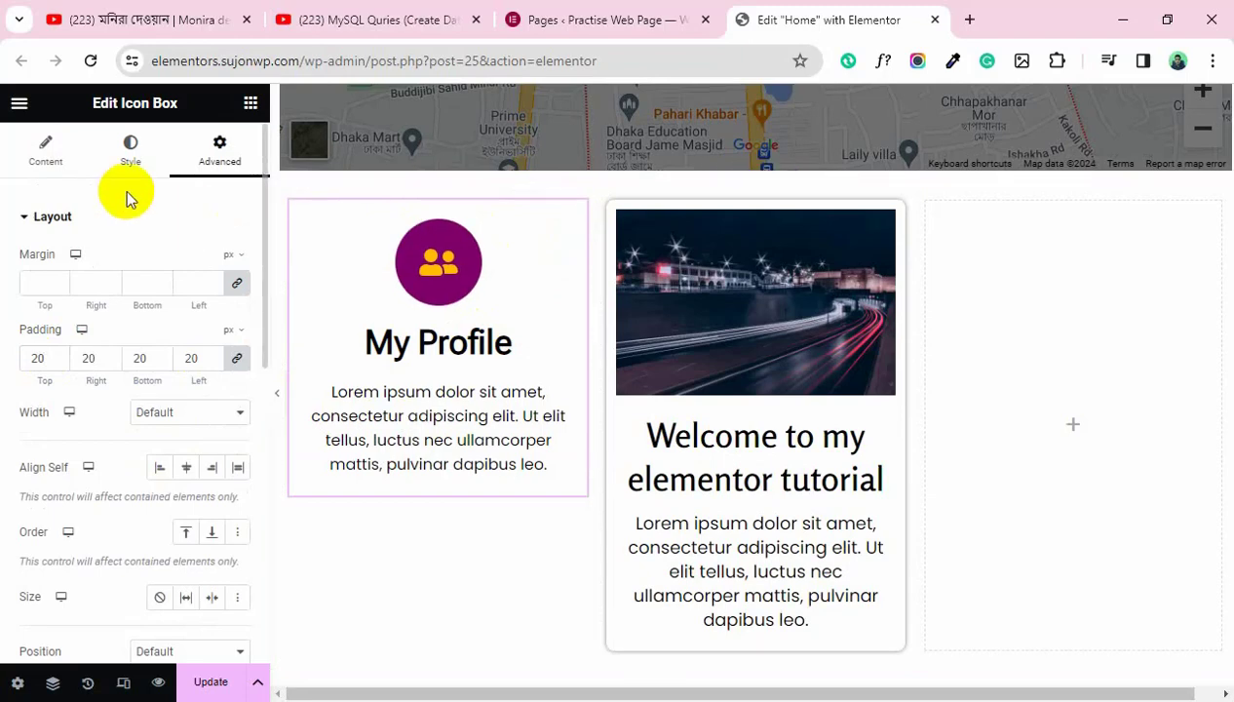
Set the icon box's normal-state background type to Classic without choosing a color
{"action": "left_click", "coordinate": [131, 156]}
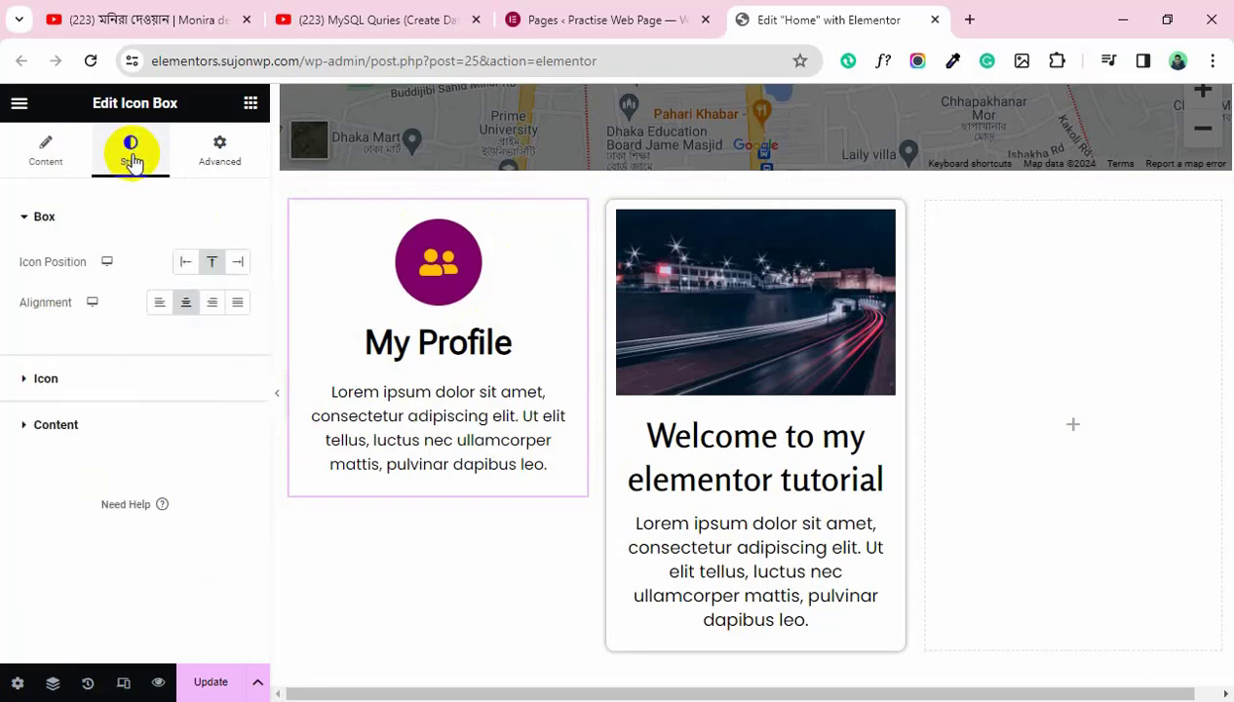
{"action": "left_click", "coordinate": [221, 146]}
{"action": "scroll", "coordinate": [117, 390], "scroll_direction": "down", "scroll_amount": 5}
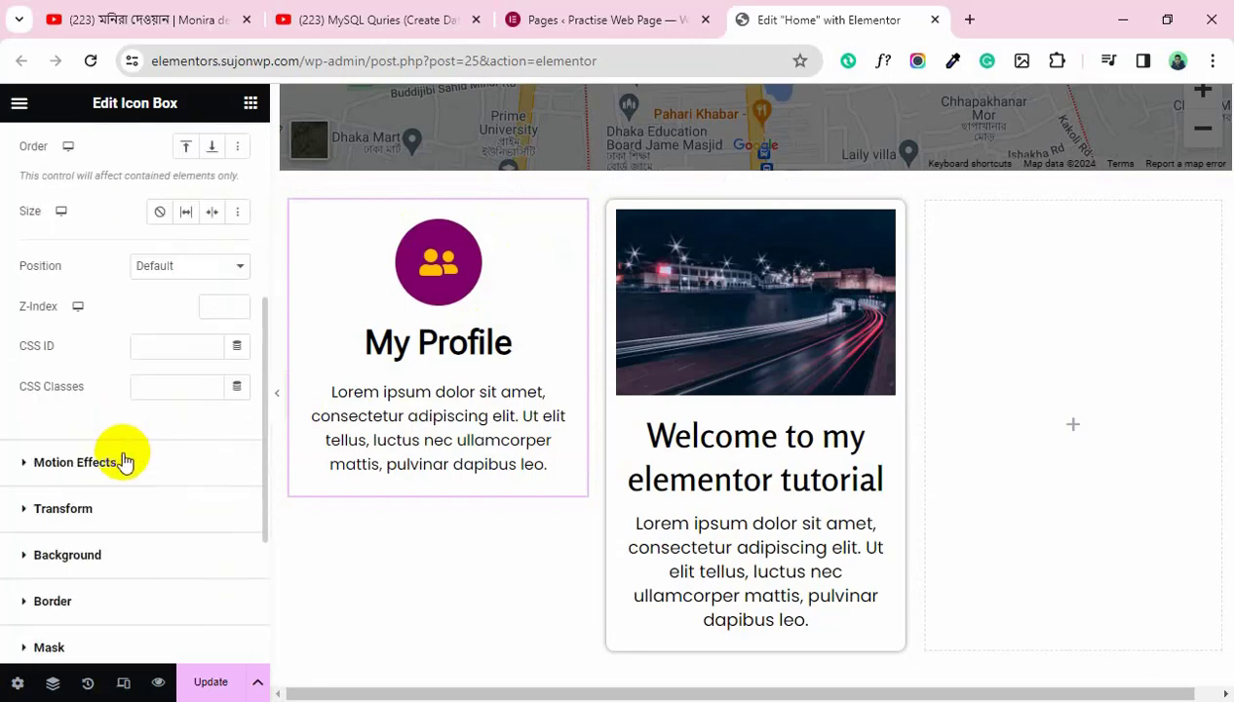
{"action": "left_click", "coordinate": [90, 463]}
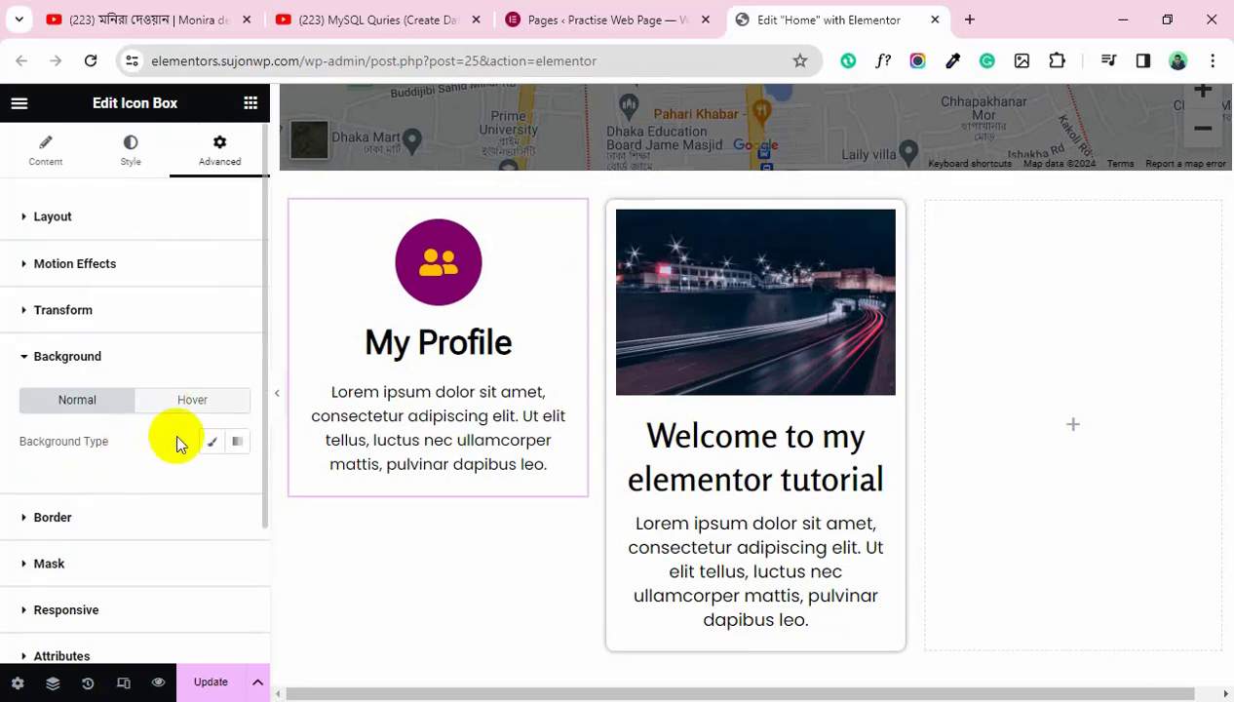
{"action": "left_click", "coordinate": [212, 441]}
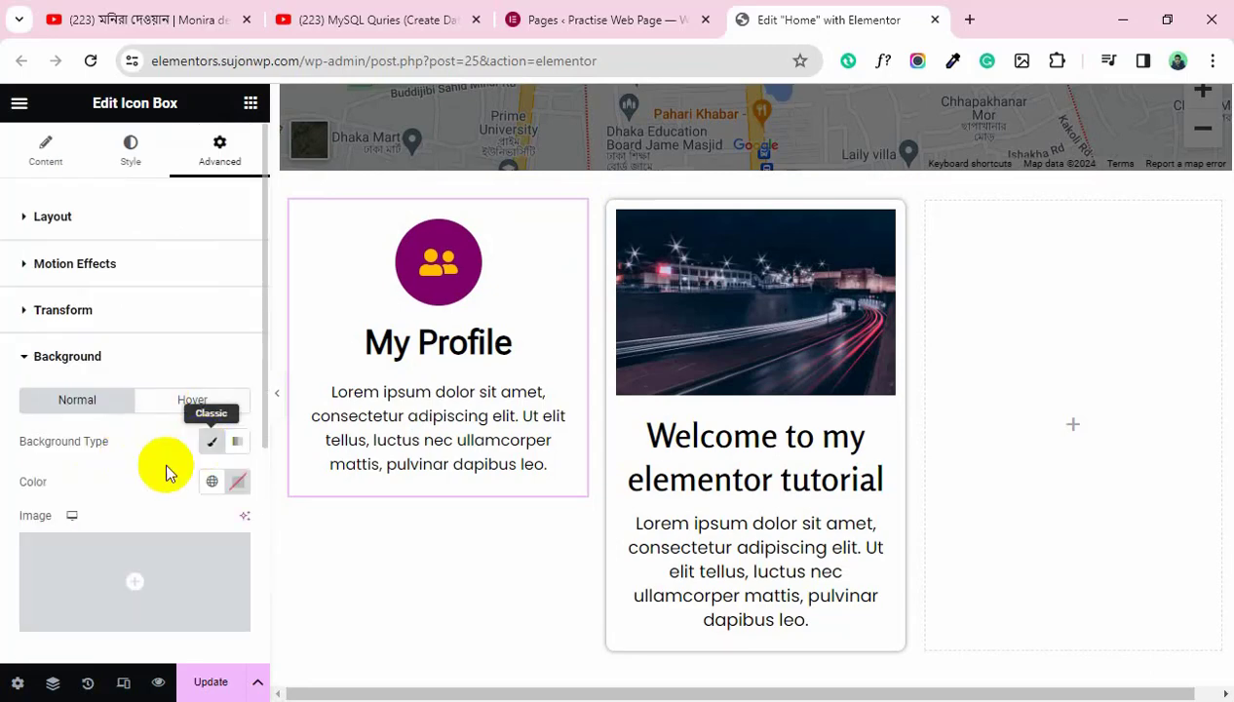
{"action": "left_click", "coordinate": [238, 481]}
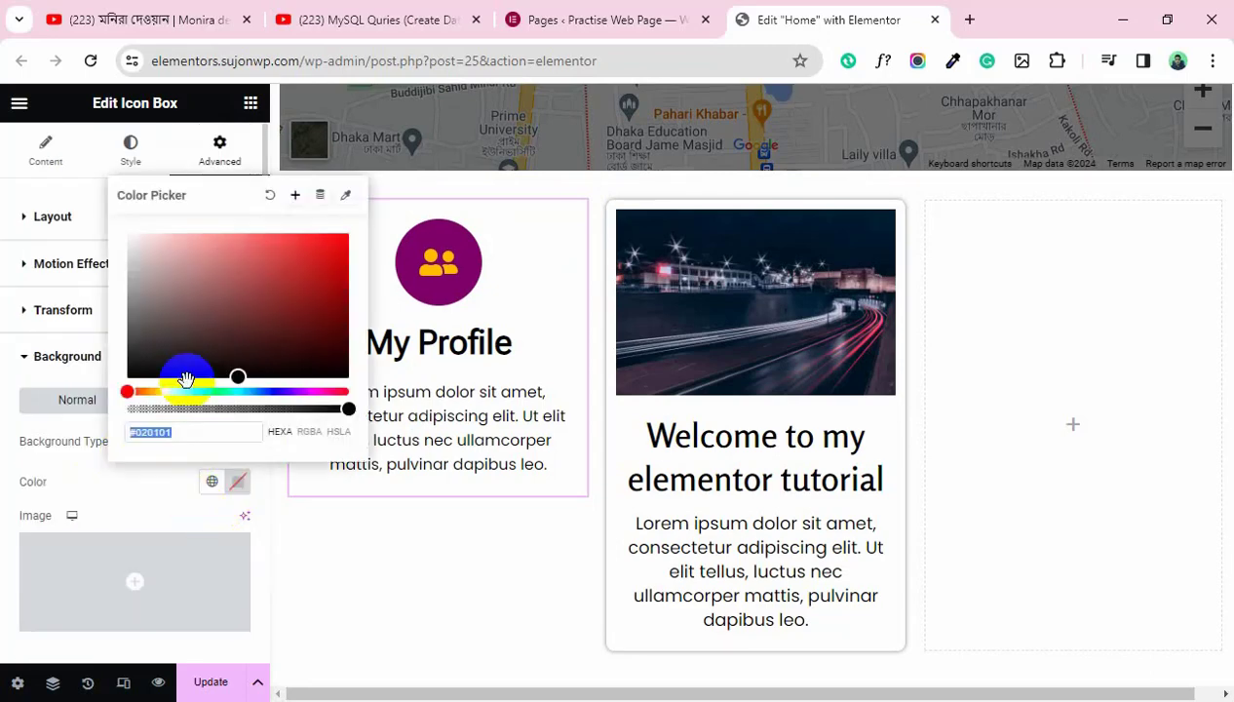
{"action": "left_click", "coordinate": [29, 371]}
Add a box shadow with the default settings to the icon box and set its border radius to 8 px on all corners
{"action": "left_click", "coordinate": [46, 409]}
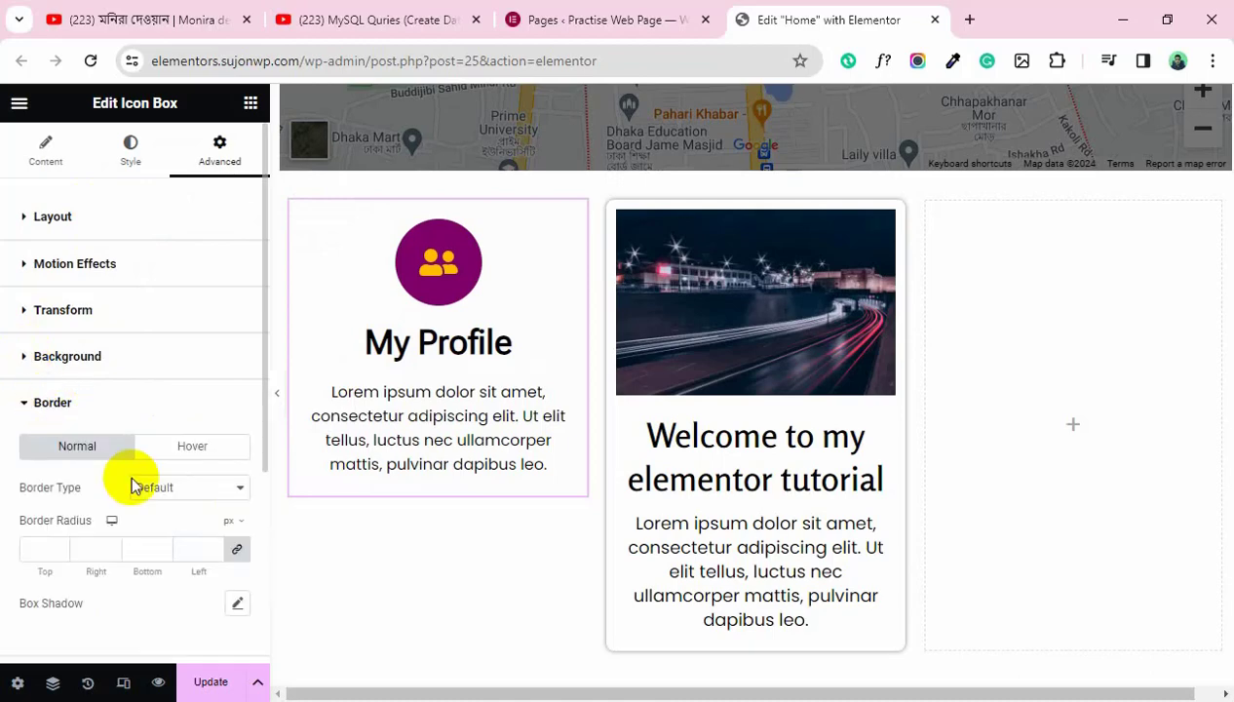
{"action": "scroll", "coordinate": [182, 523], "scroll_direction": "down", "scroll_amount": 2}
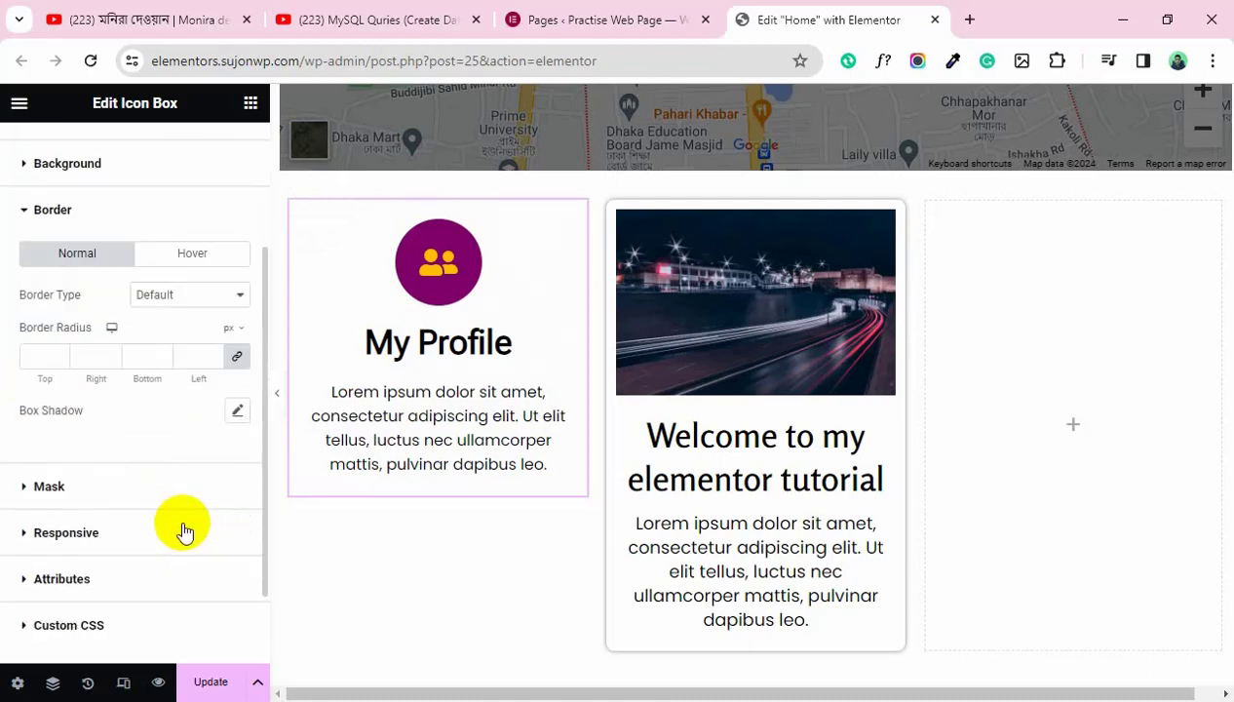
{"action": "left_click", "coordinate": [237, 410]}
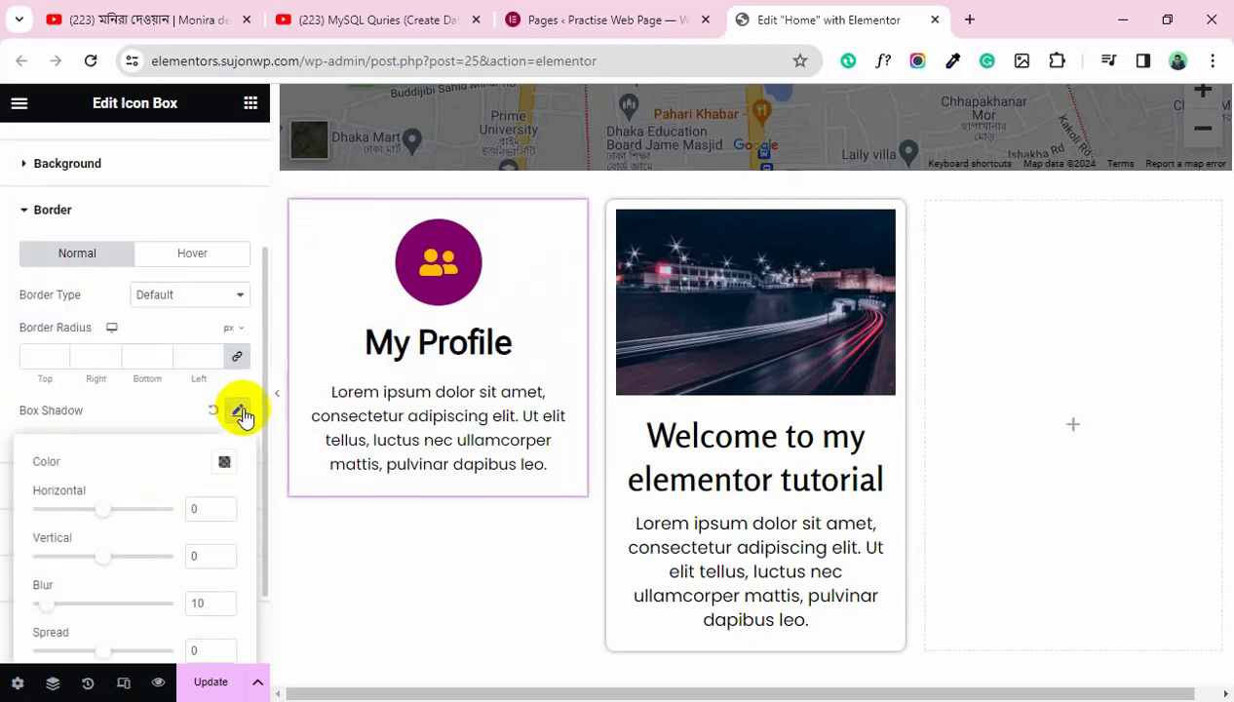
{"action": "left_click", "coordinate": [42, 351]}
{"action": "type", "text": "8"}
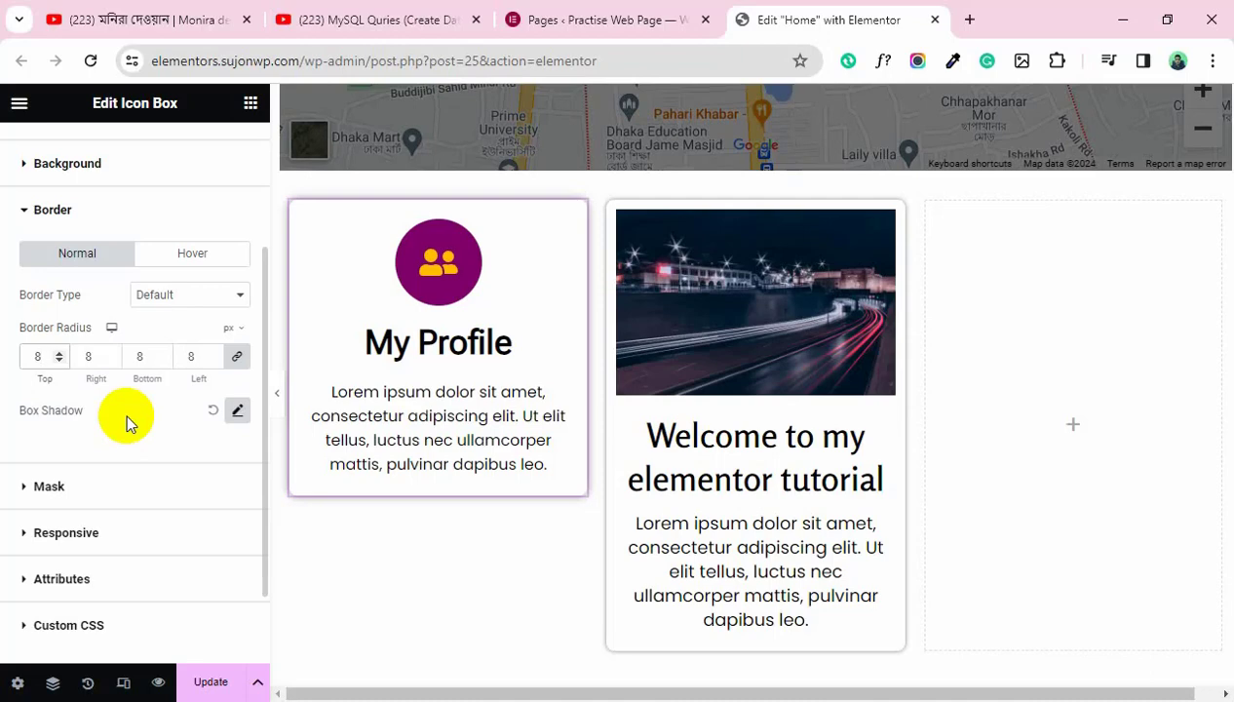
Return to the widget library and browse to the General widgets
{"action": "left_click", "coordinate": [251, 102]}
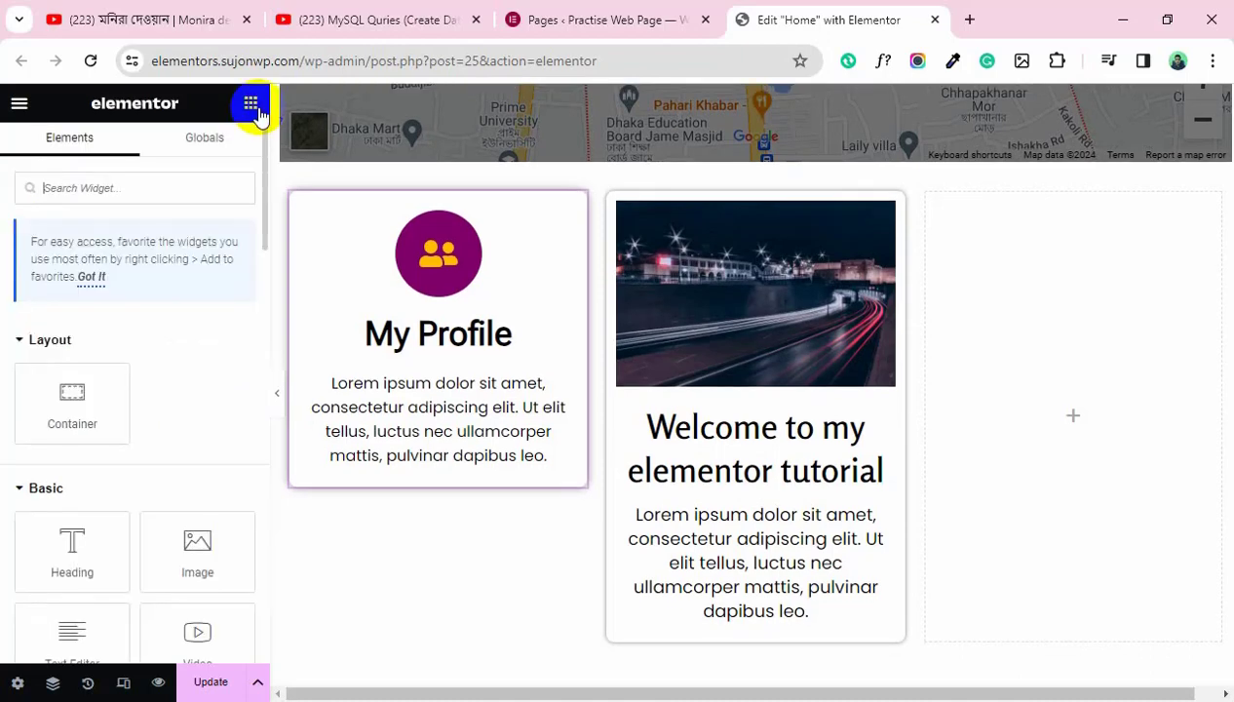
{"action": "scroll", "coordinate": [210, 405], "scroll_direction": "down", "scroll_amount": 5}
{"action": "scroll", "coordinate": [211, 402], "scroll_direction": "down", "scroll_amount": 2}
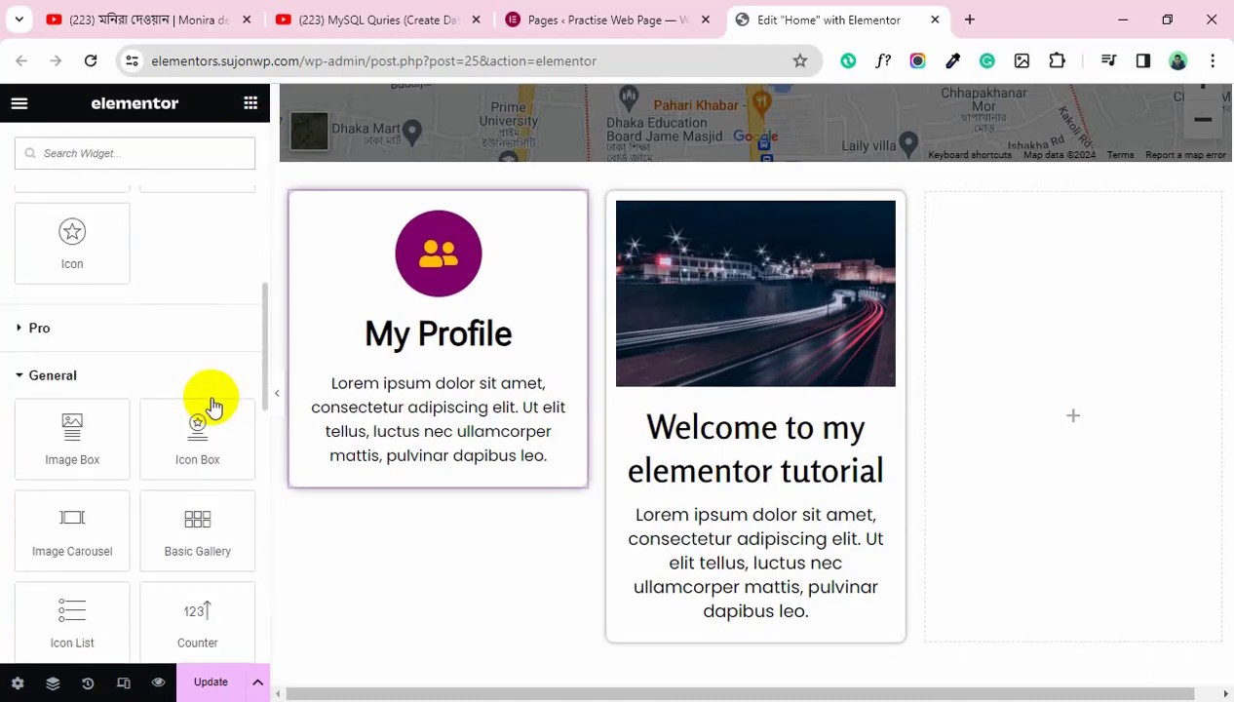